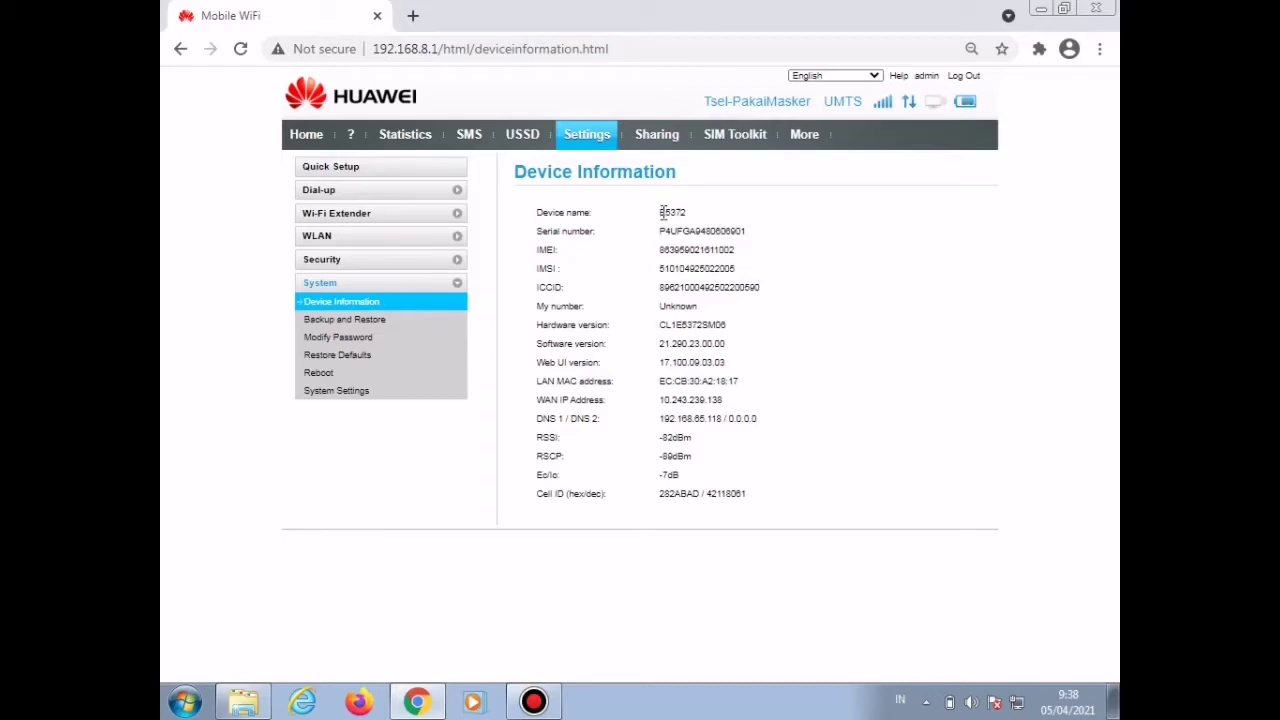
Step: Minimize the browser, open the e5372s folder from the desktop maximized, and launch Huawei Toolbox v1.0.7 FREE
left_click_drag(663, 212, 720, 222)
left_click(1048, 14)
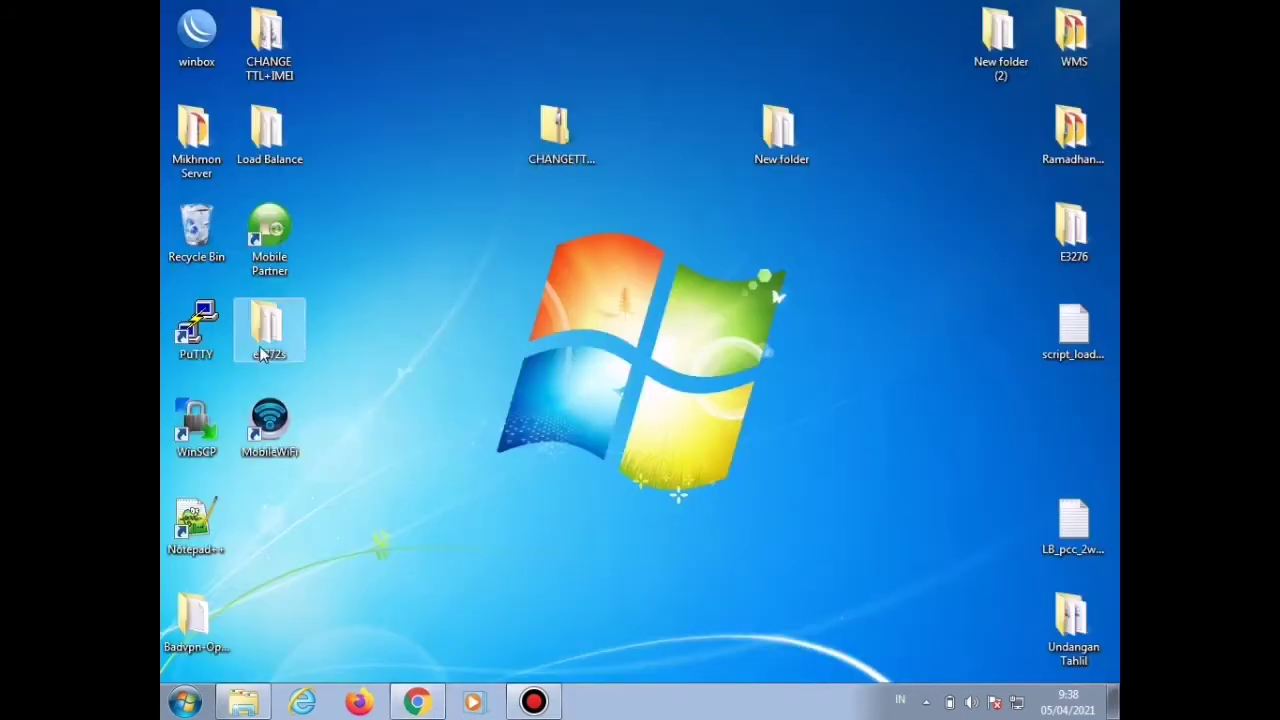
double_click(262, 354)
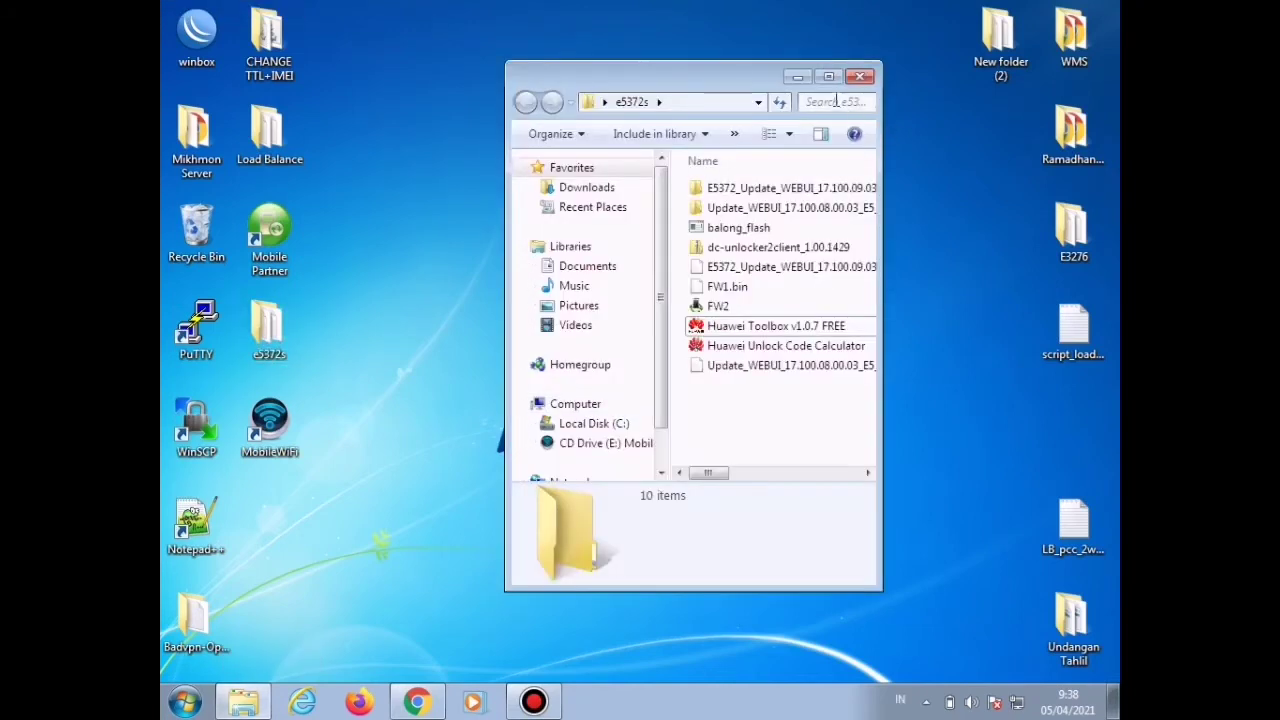
left_click(828, 76)
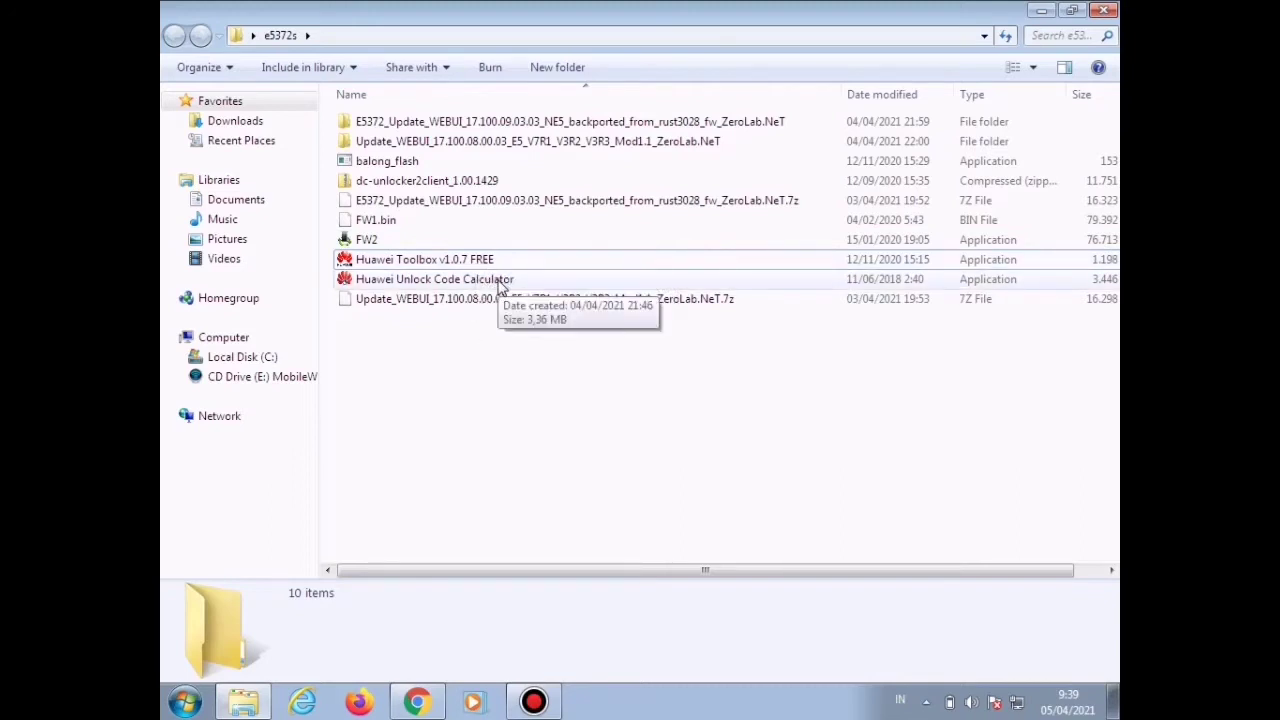
left_click(452, 262)
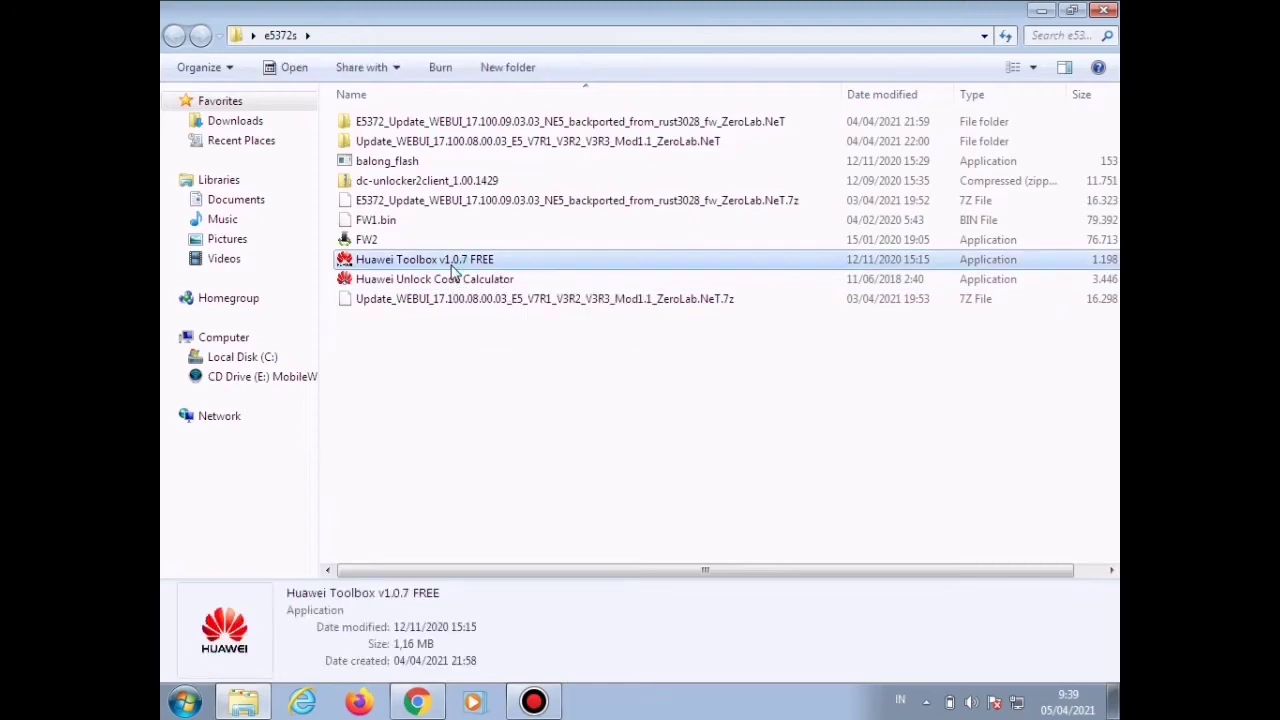
double_click(451, 267)
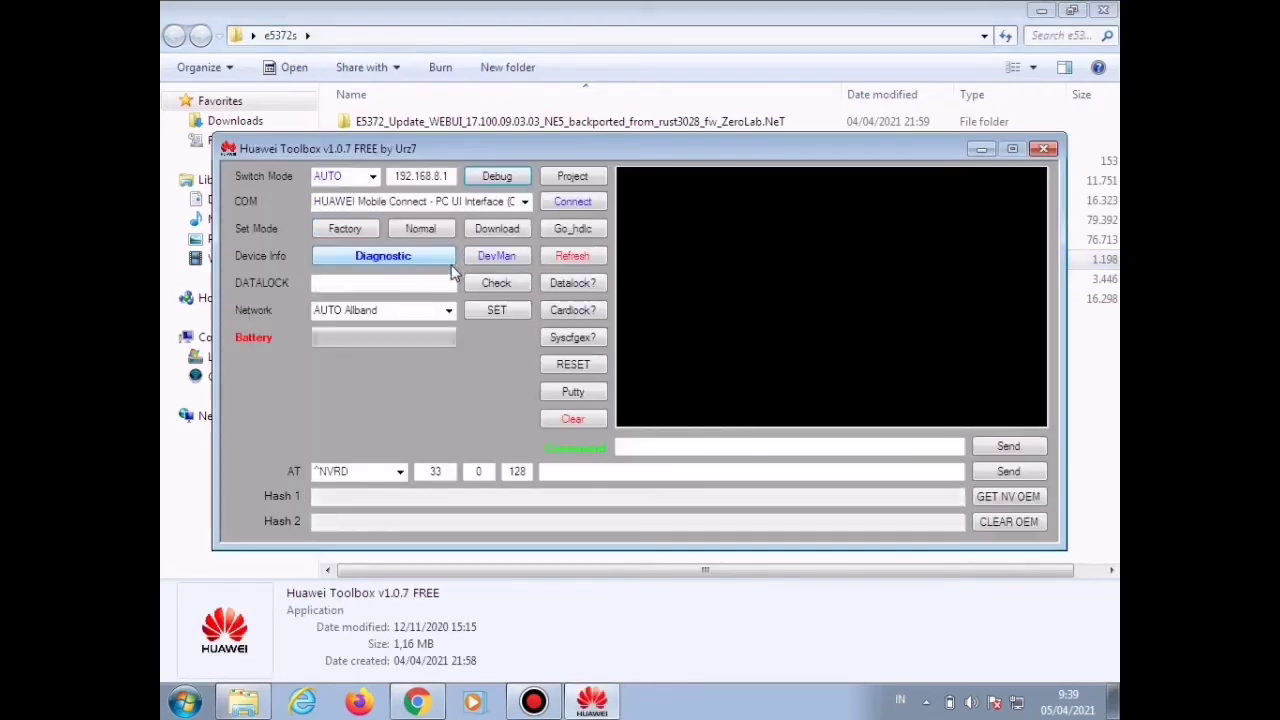
Step: Connect the toolbox to the modem's PC UI Interface port and run the diagnostic to read its supported 4G bands
left_click(573, 202)
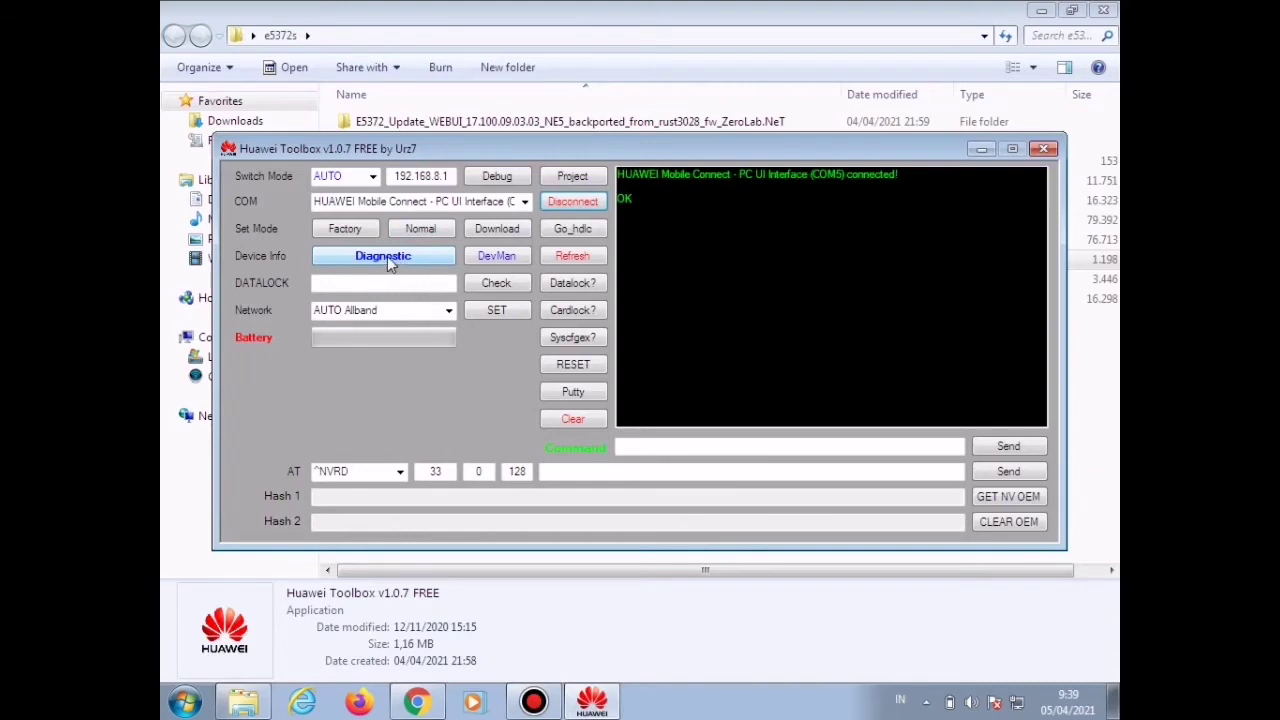
left_click(575, 203)
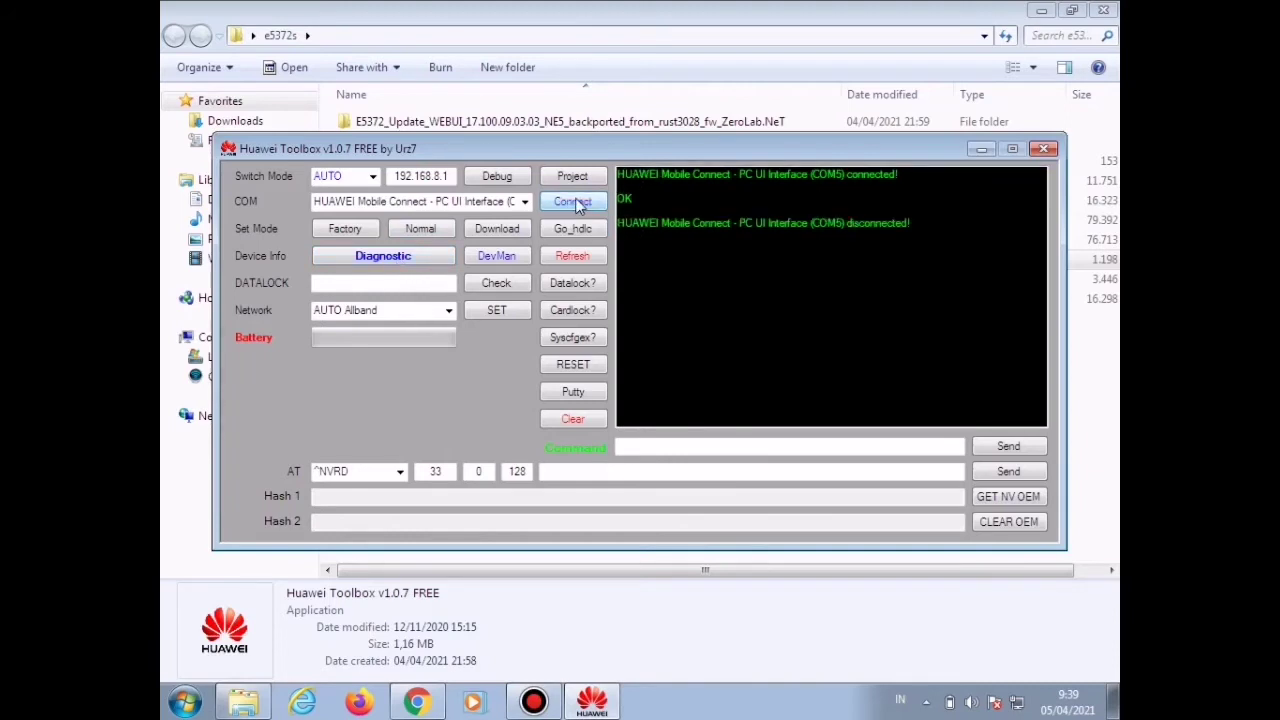
left_click(567, 205)
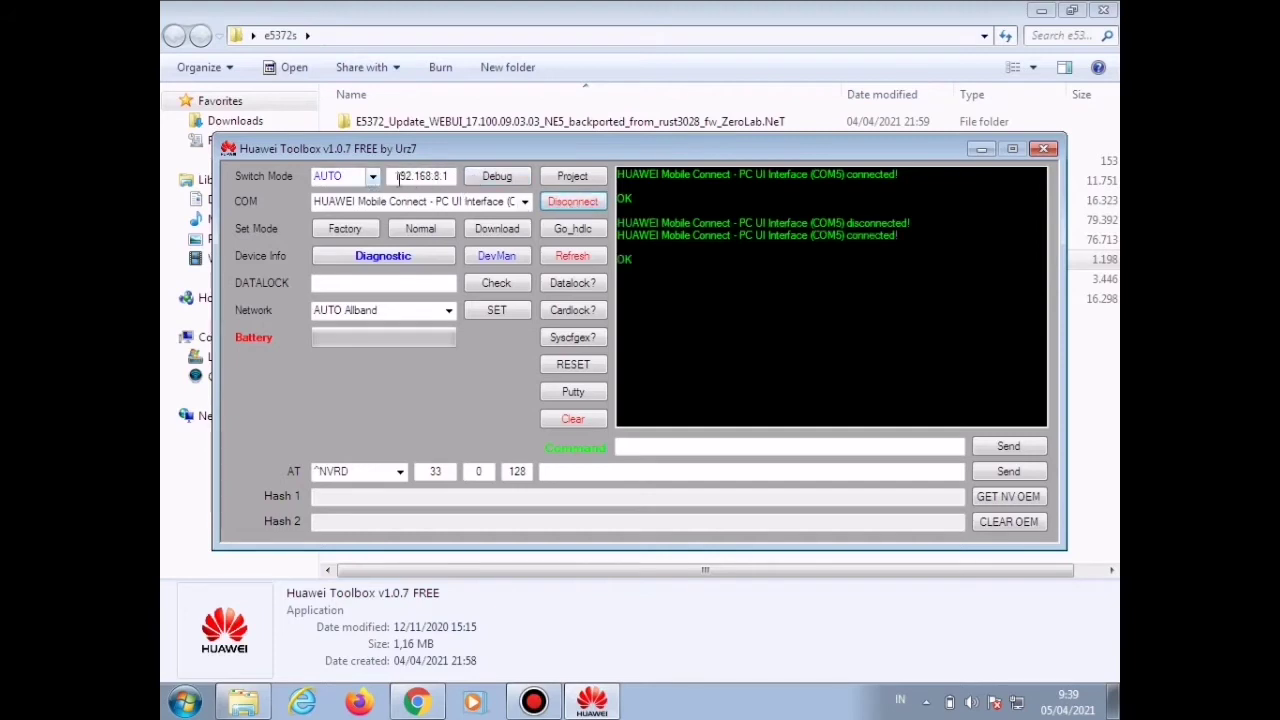
left_click(387, 257)
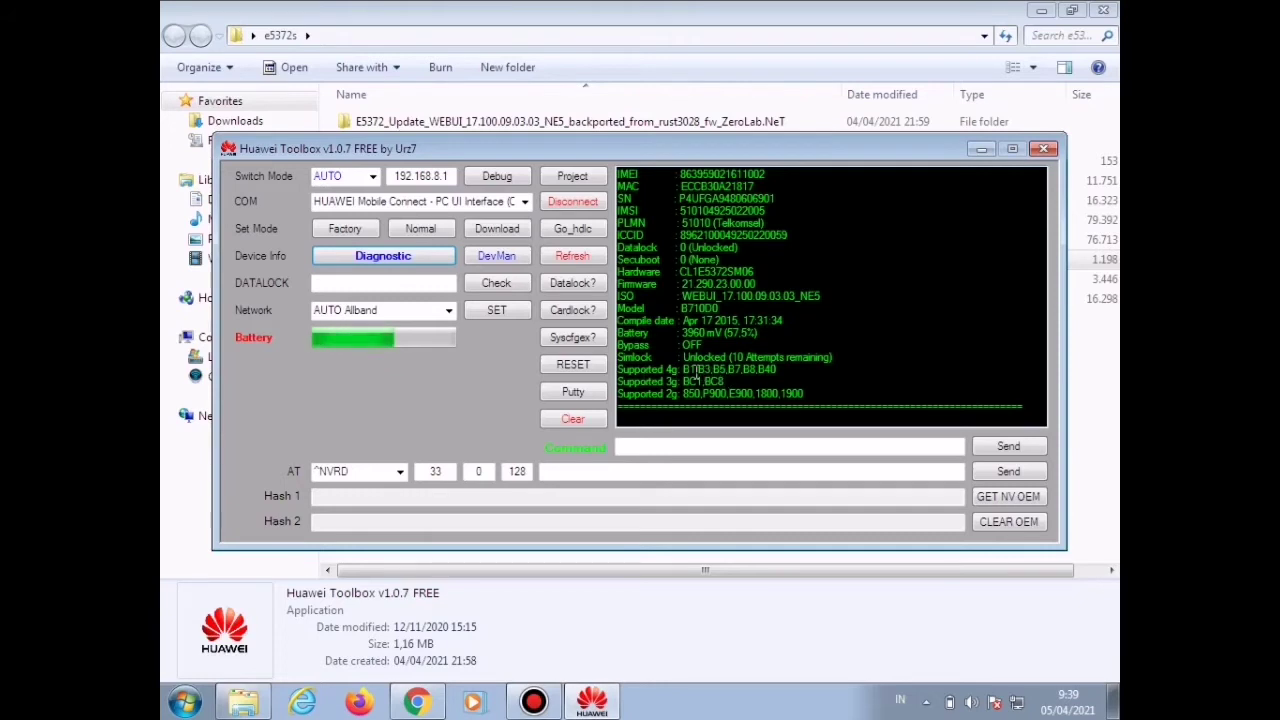
left_click_drag(696, 373, 807, 371)
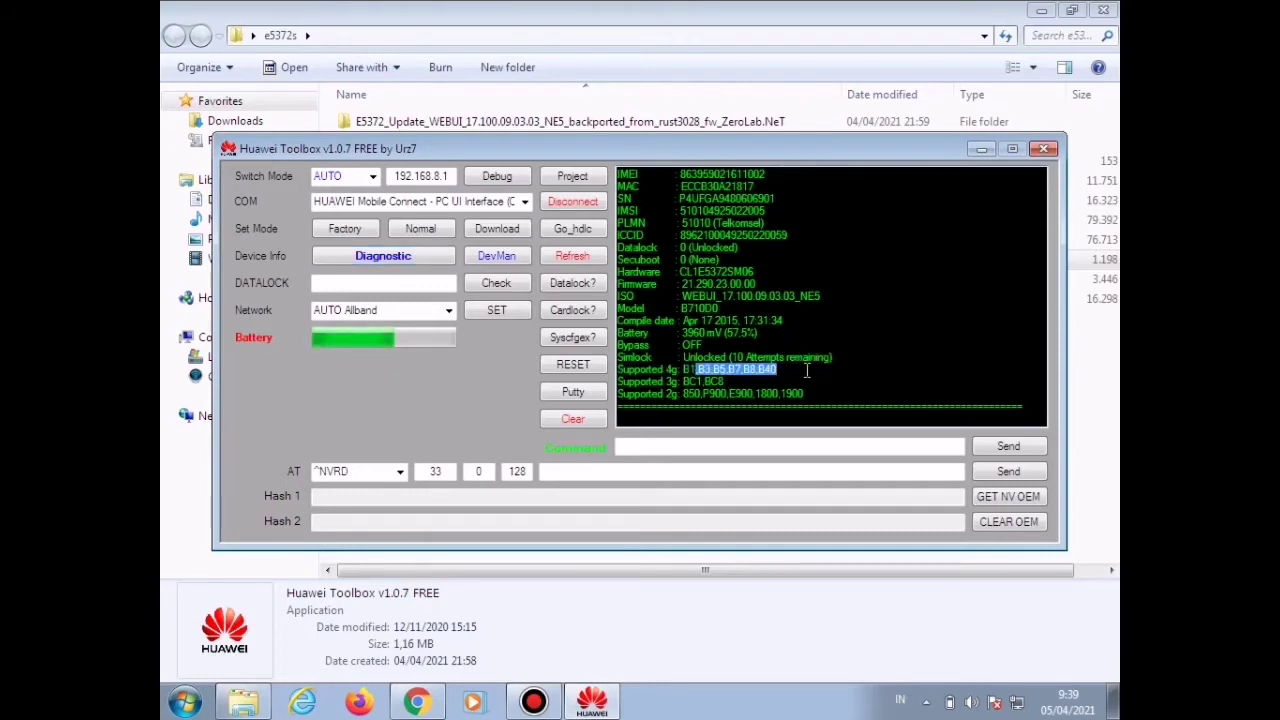
left_click(830, 300)
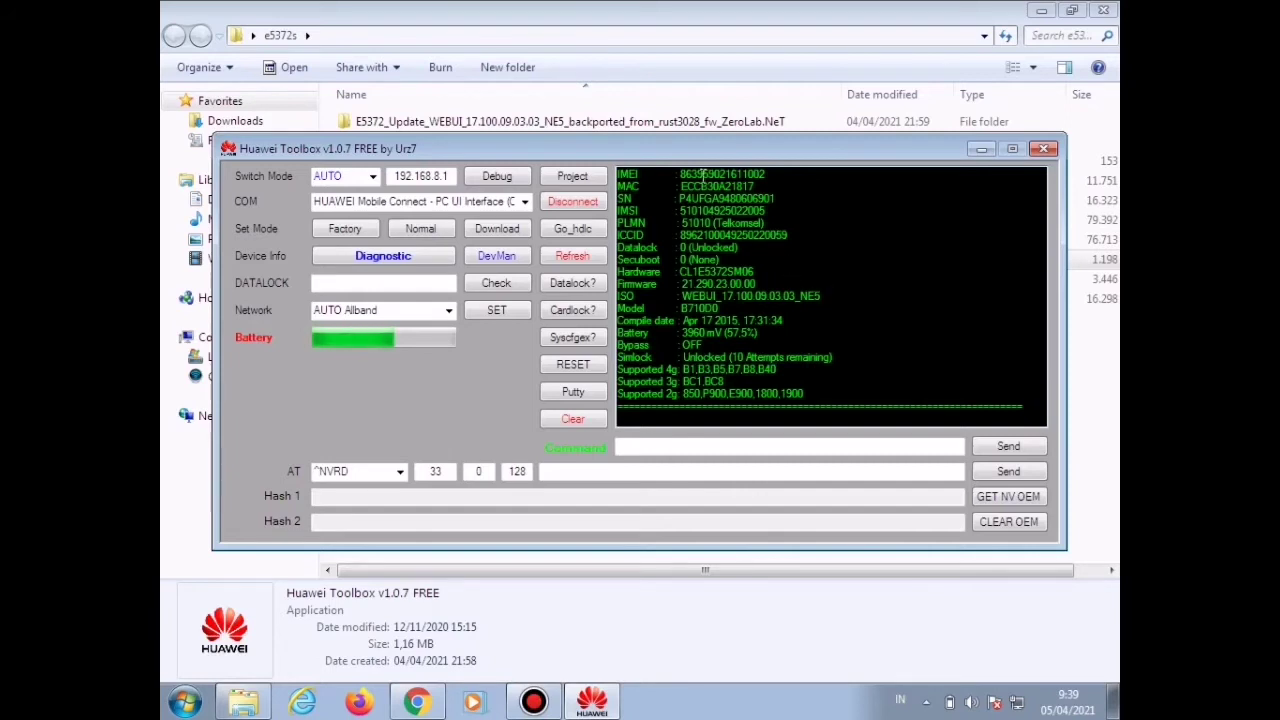
Step: Copy the modem's IMEI from the diagnostic output
left_click_drag(681, 174, 778, 174)
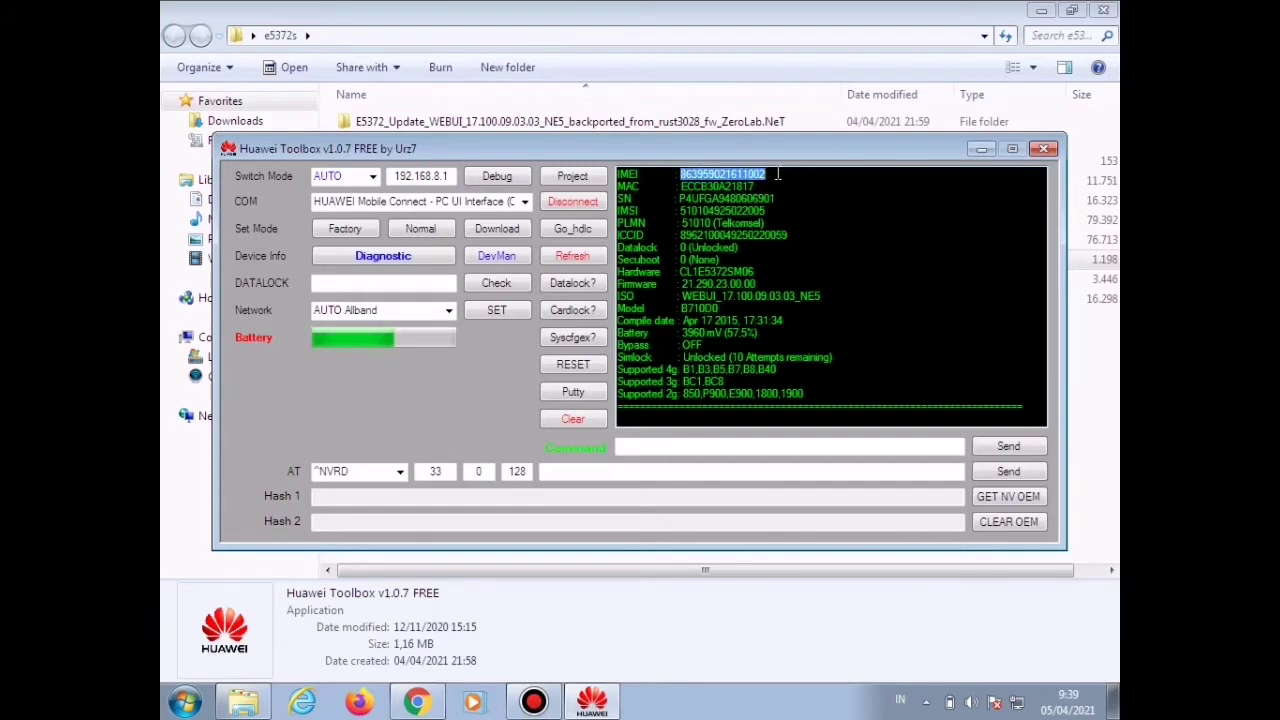
right_click(752, 174)
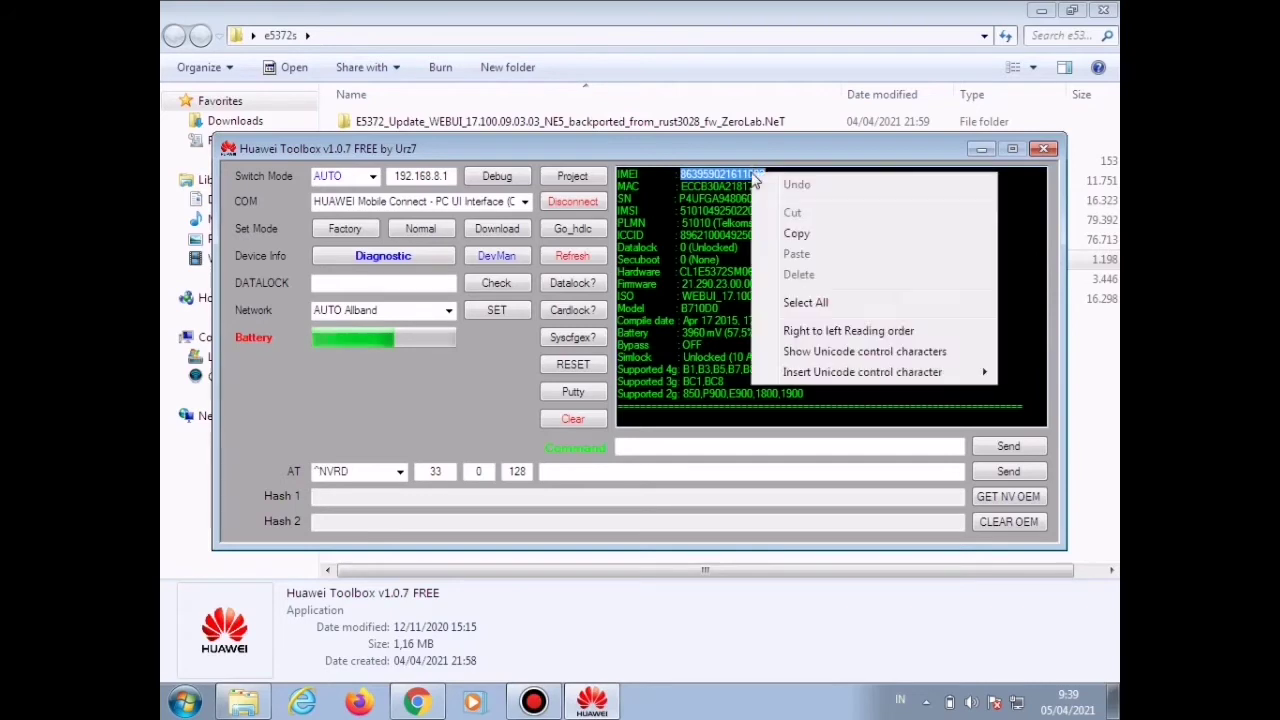
left_click(797, 236)
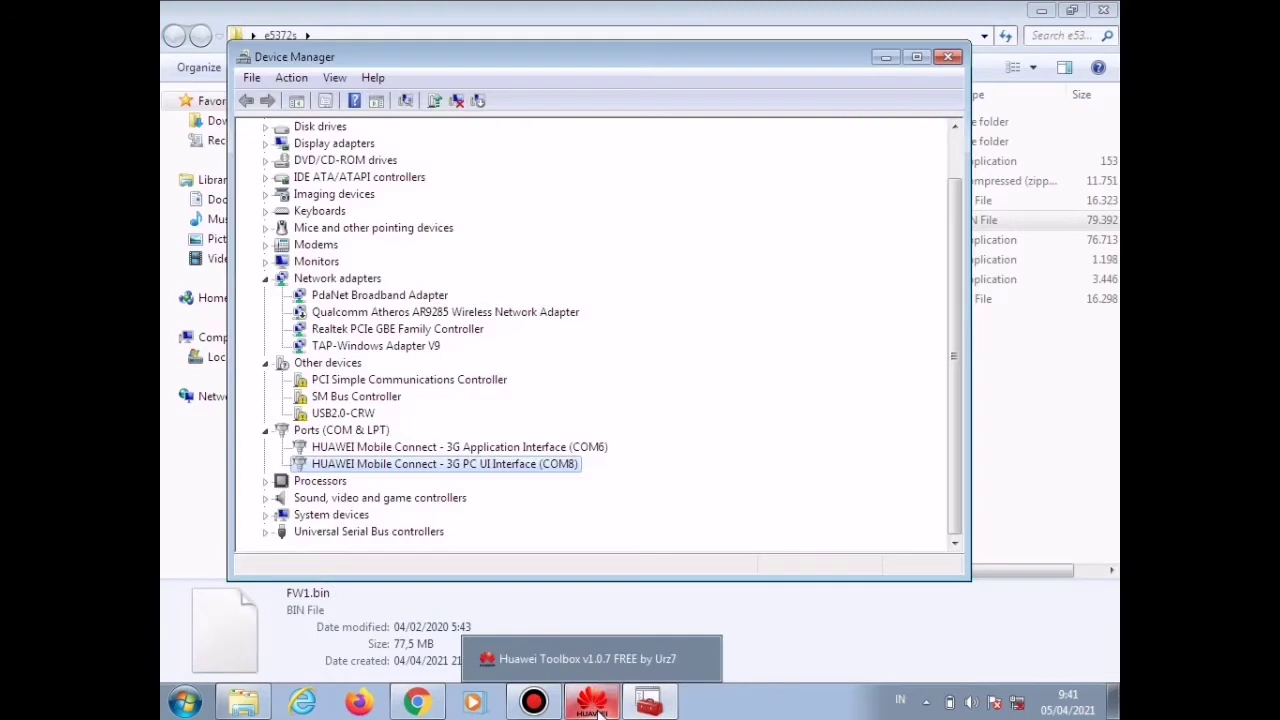
Step: Set the modem to Download mode in Huawei Toolbox, and check its COM ports in Device Manager
left_click(593, 702)
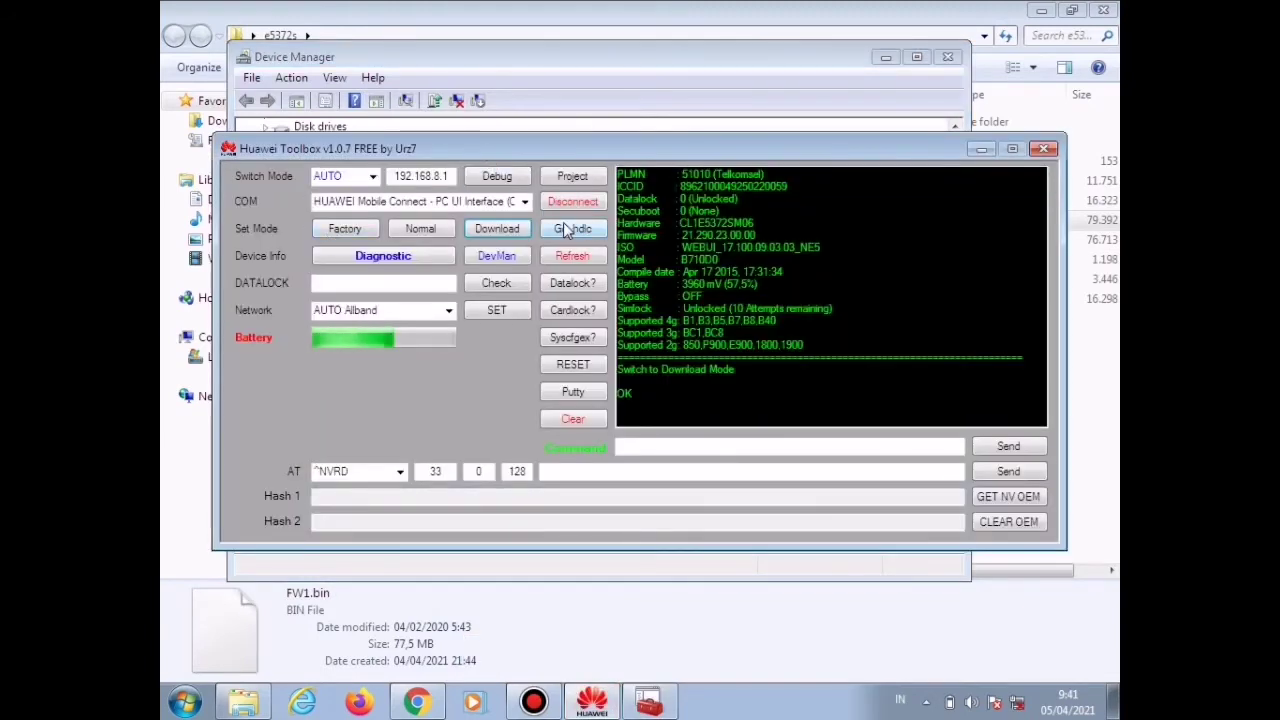
left_click(510, 231)
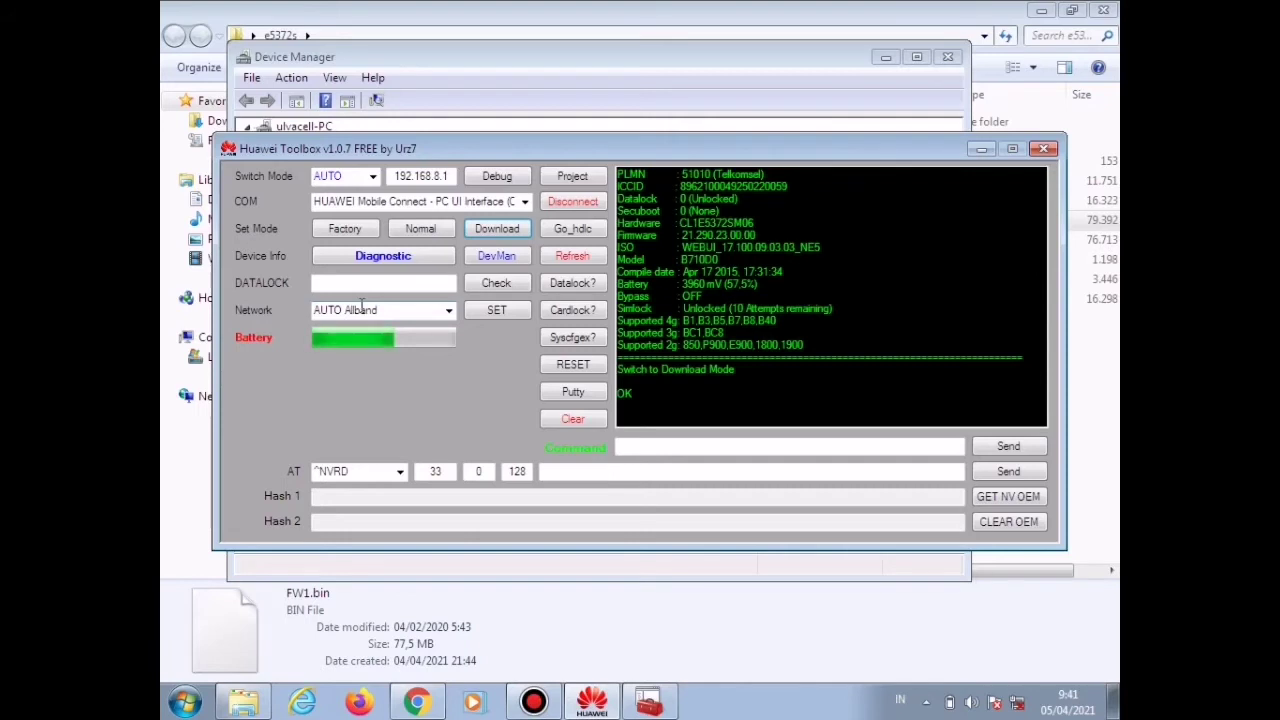
left_click(1044, 149)
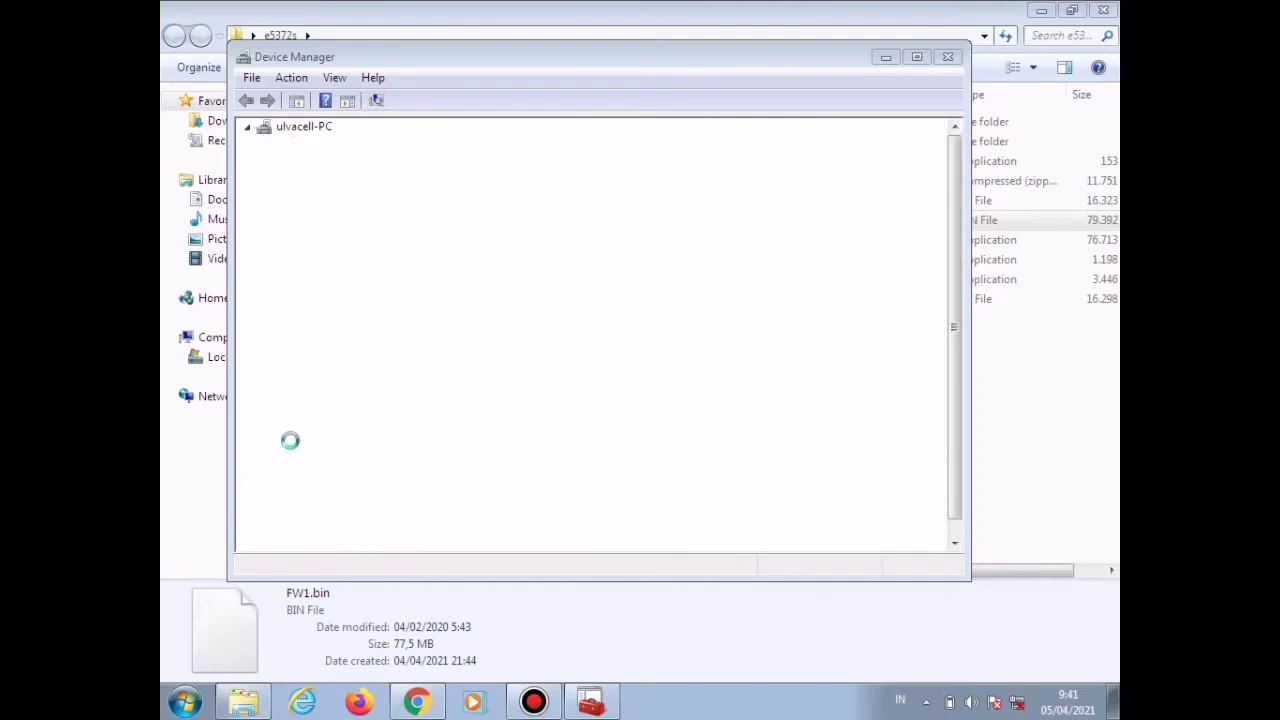
left_click(265, 481)
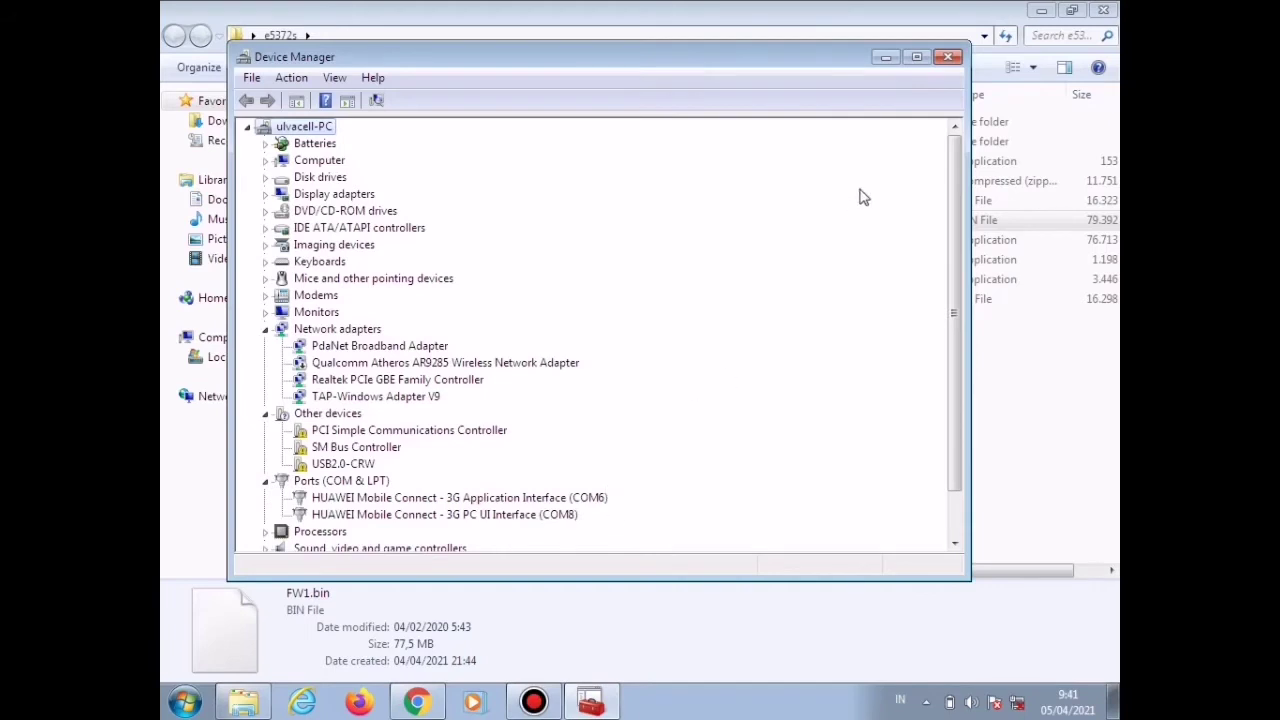
left_click(884, 58)
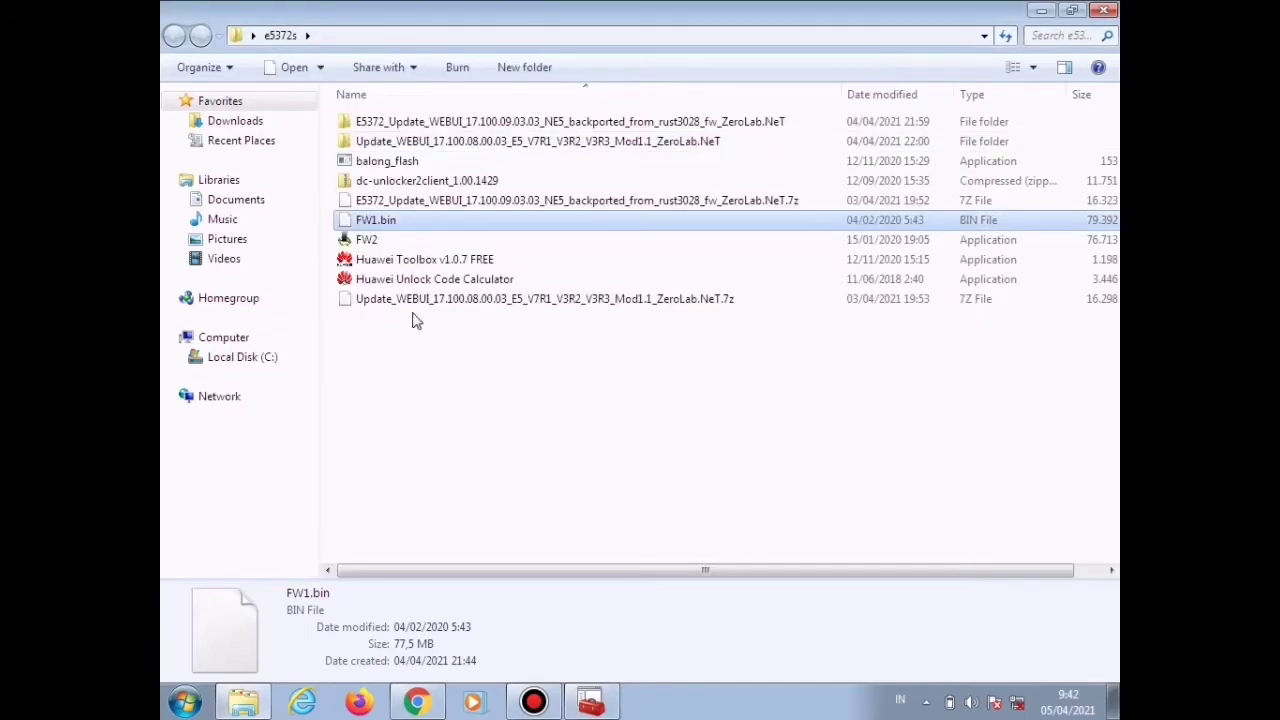
Step: Flash the modem by opening FW1.bin with balong_flash, and maximize the flashing console window
left_click(406, 162)
left_click(377, 224)
left_click_drag(377, 226, 399, 163)
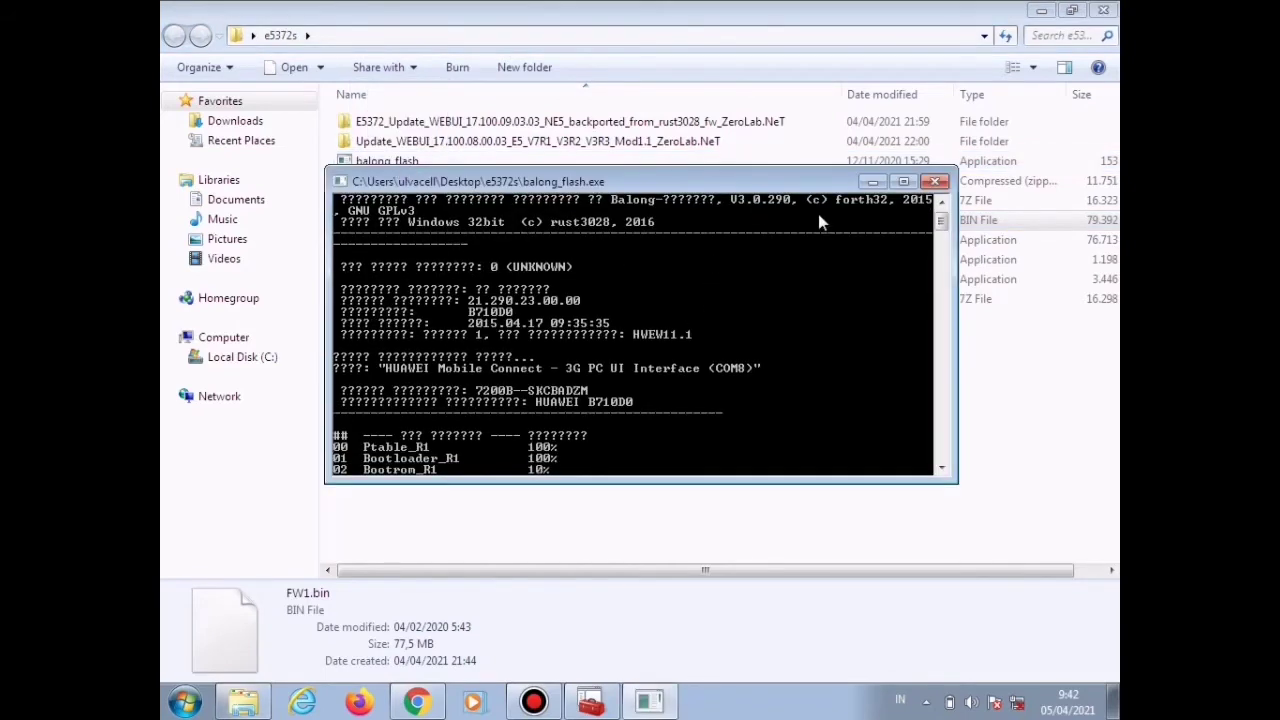
left_click(905, 181)
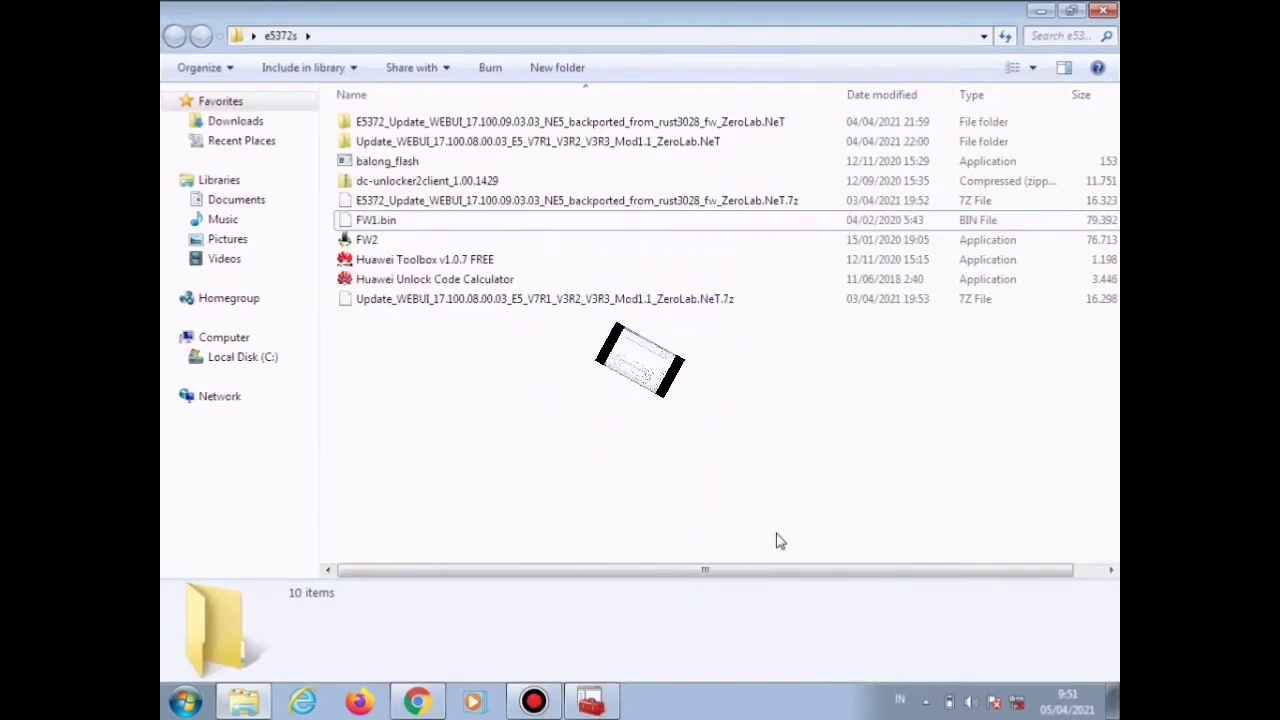
Step: Calculate the modem's unlock codes from the copied IMEI in Huawei Unlock Code Calculator
left_click(456, 280)
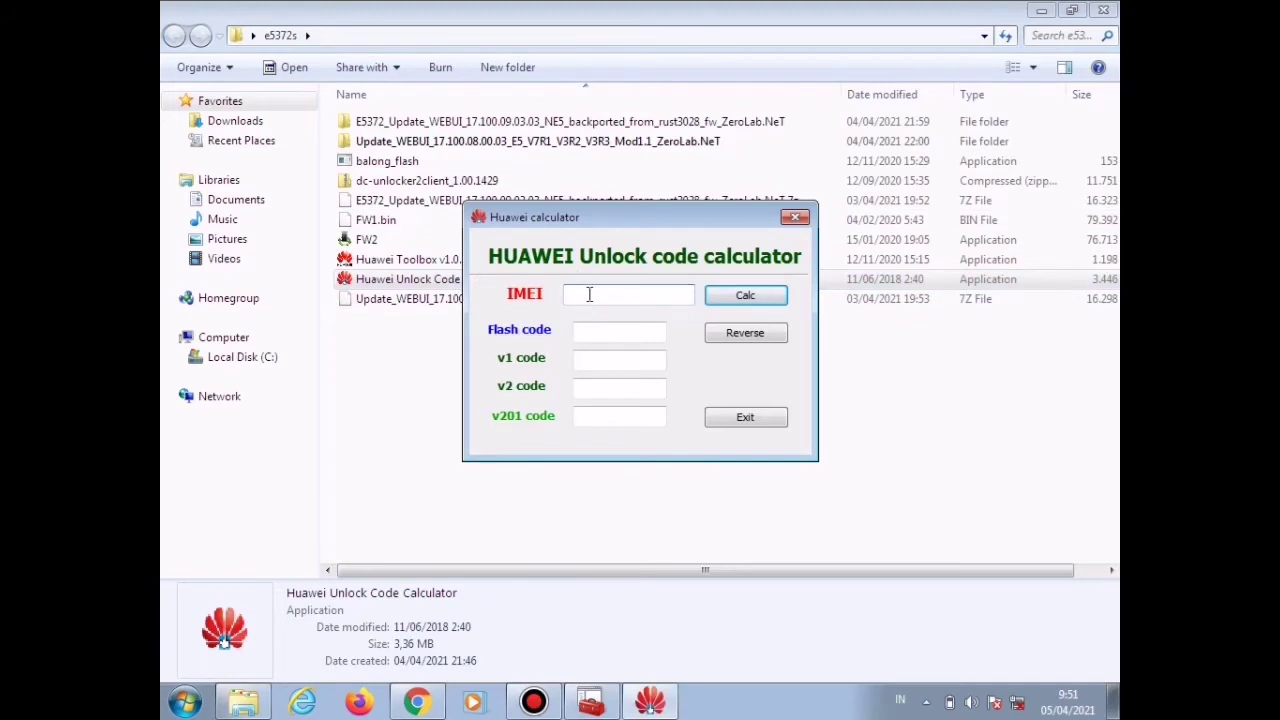
right_click(589, 294)
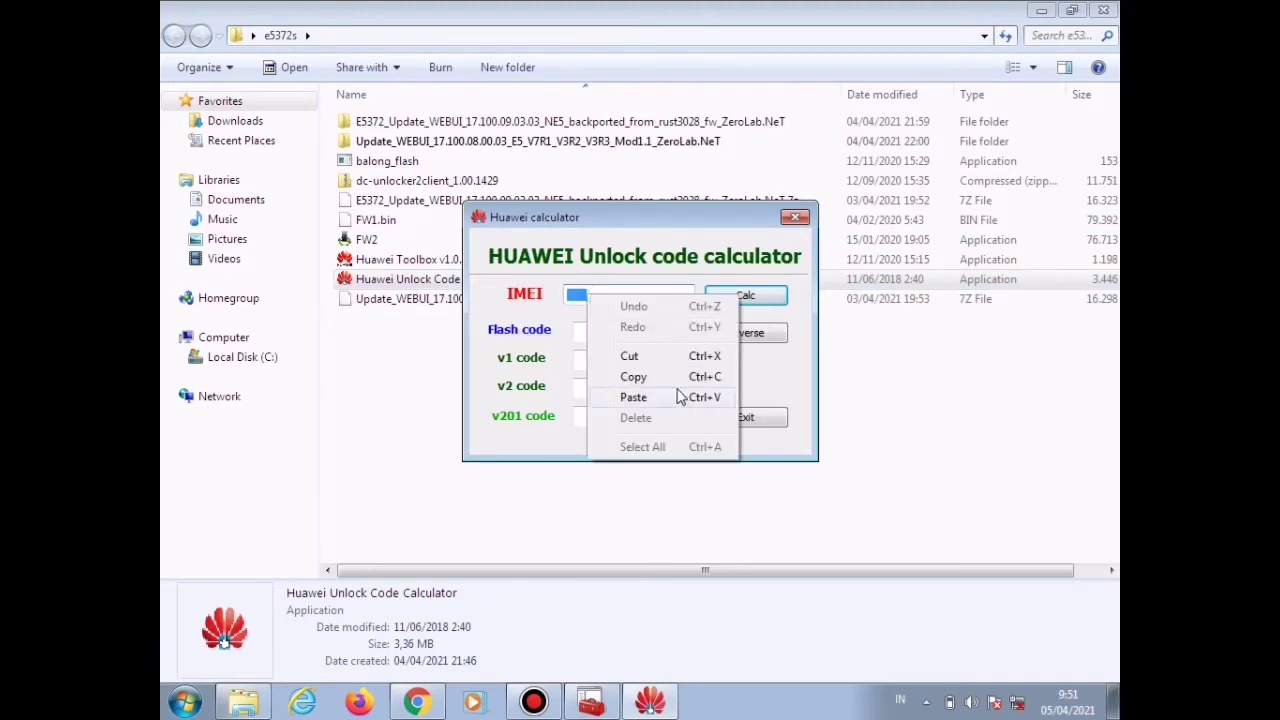
left_click(658, 398)
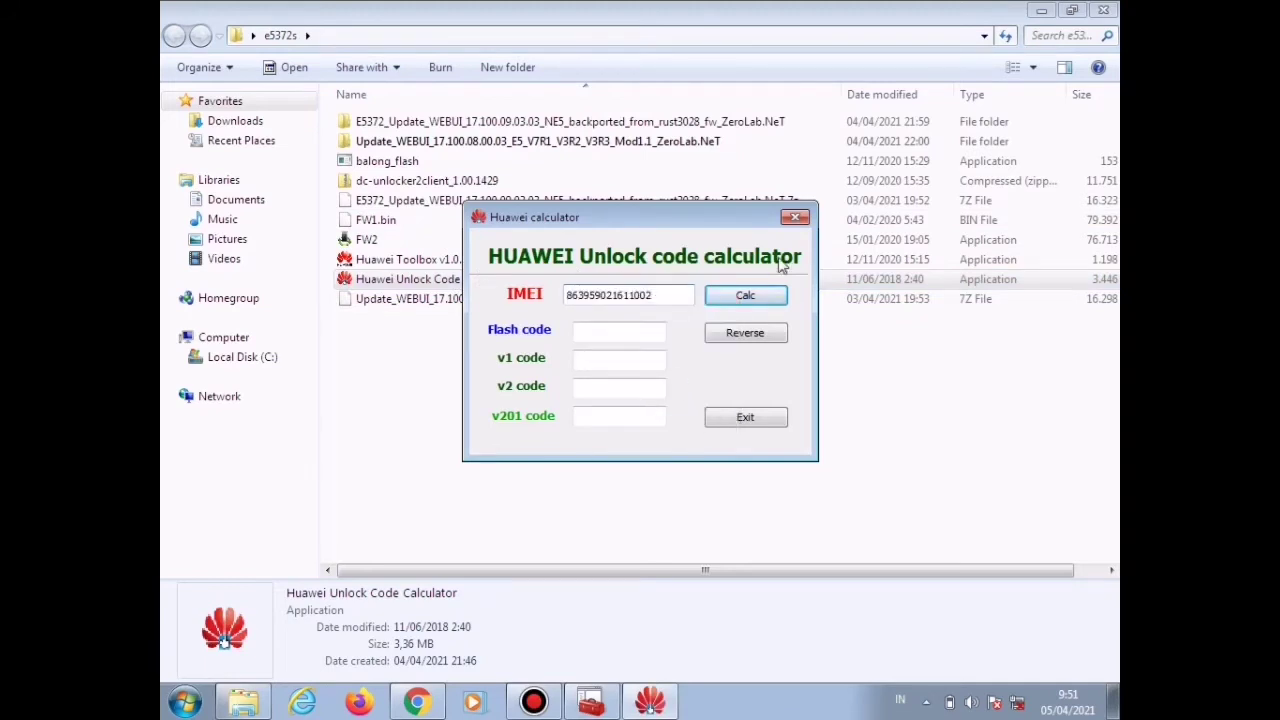
left_click(753, 303)
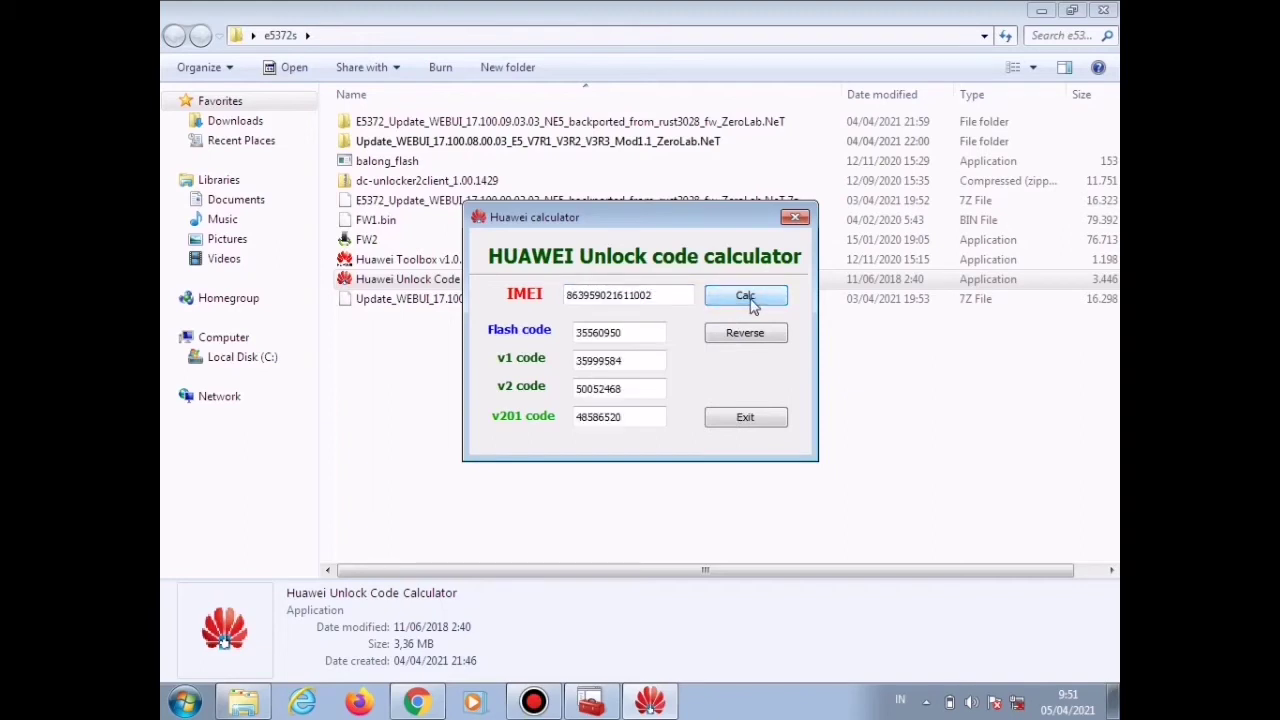
Step: Copy the calculated flash code and close the unlock code calculator
double_click(604, 338)
right_click(602, 340)
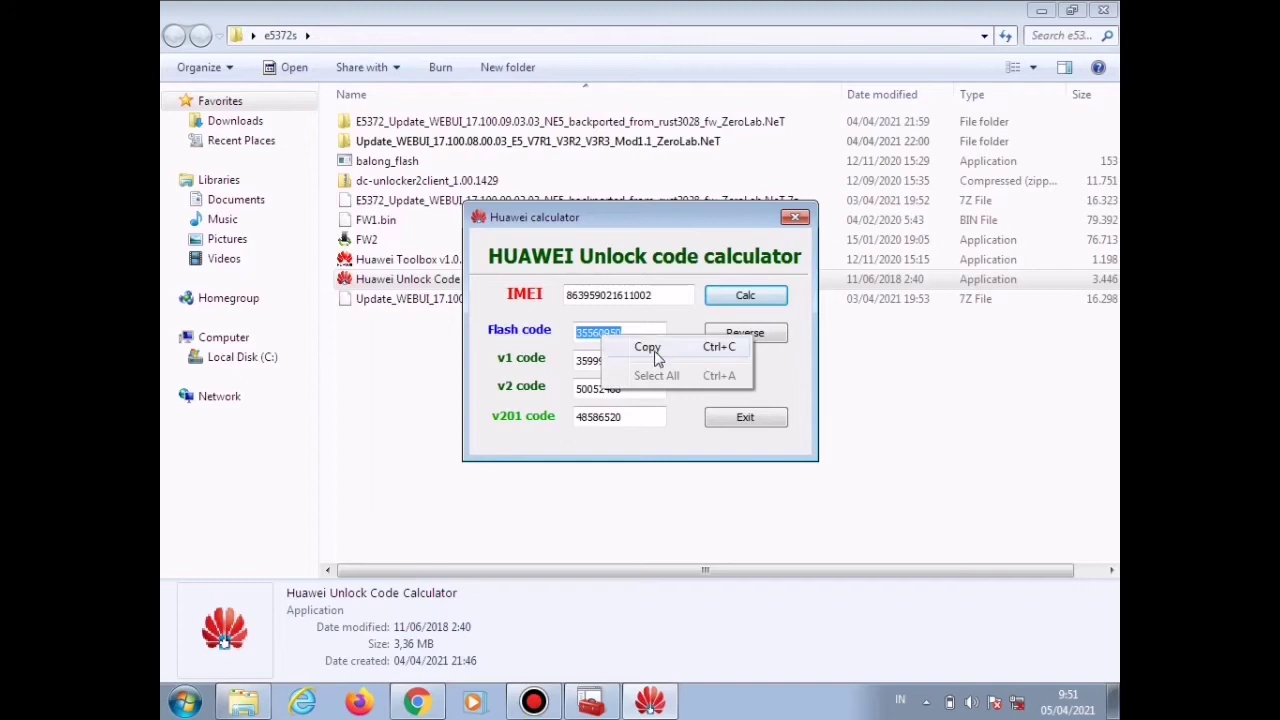
left_click(648, 348)
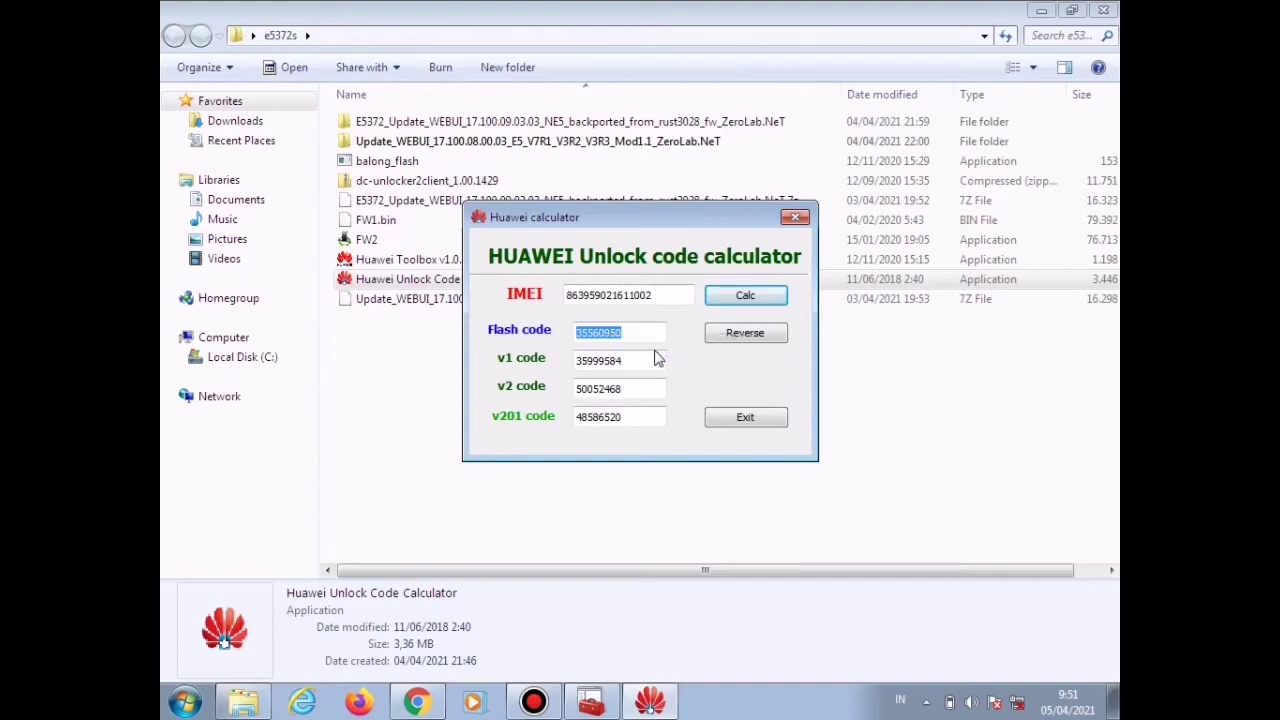
left_click(795, 219)
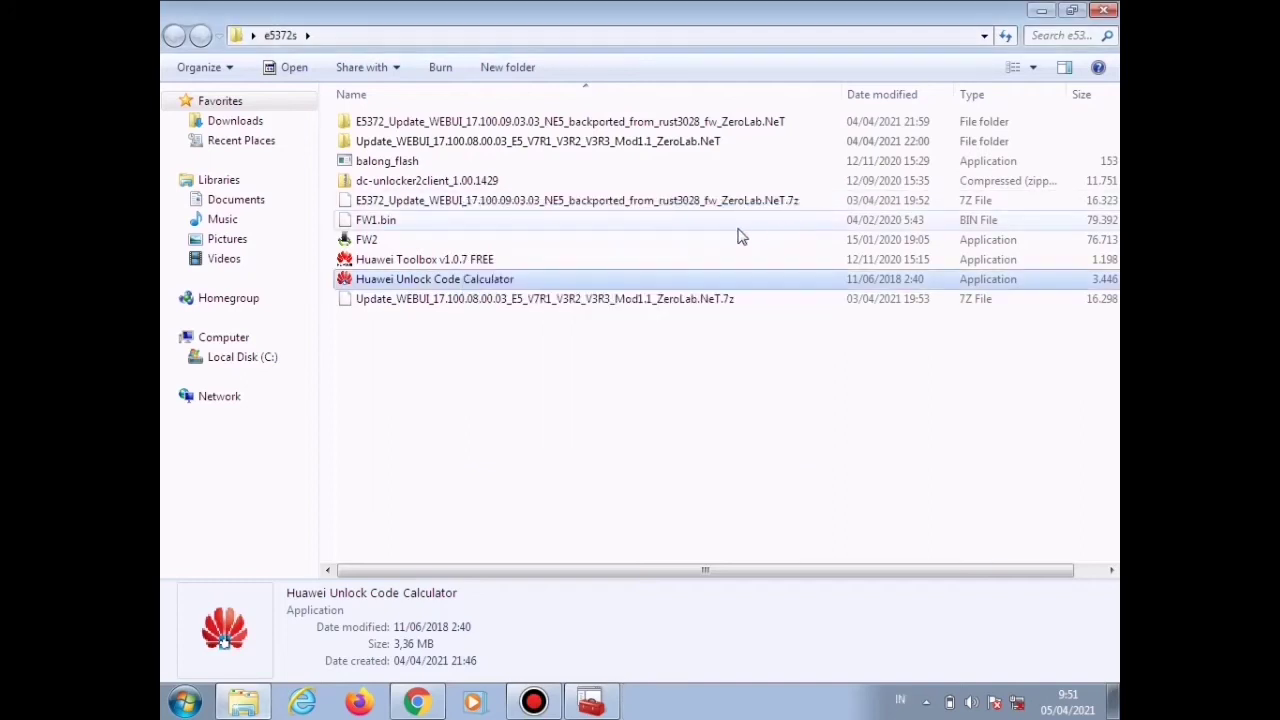
Step: Run the FW2 updater, accept its license agreement, and complete the modem's firmware update
double_click(392, 246)
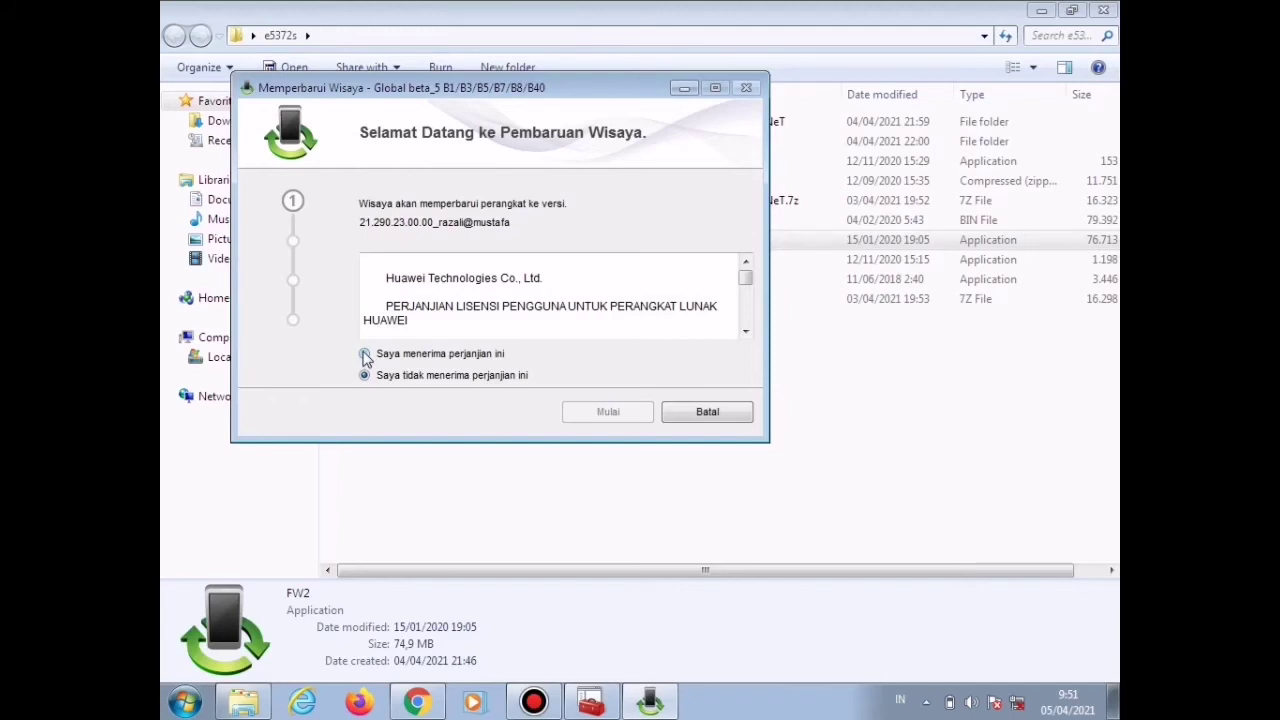
left_click(365, 355)
left_click(616, 413)
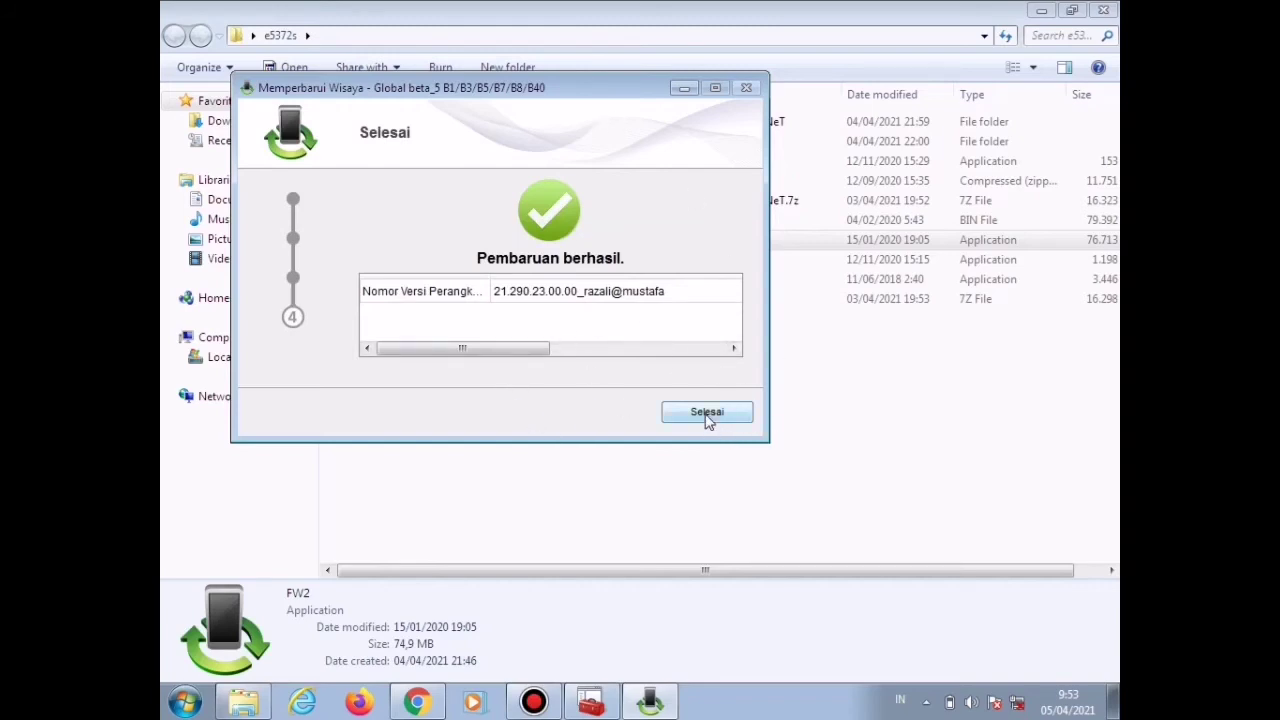
left_click(707, 414)
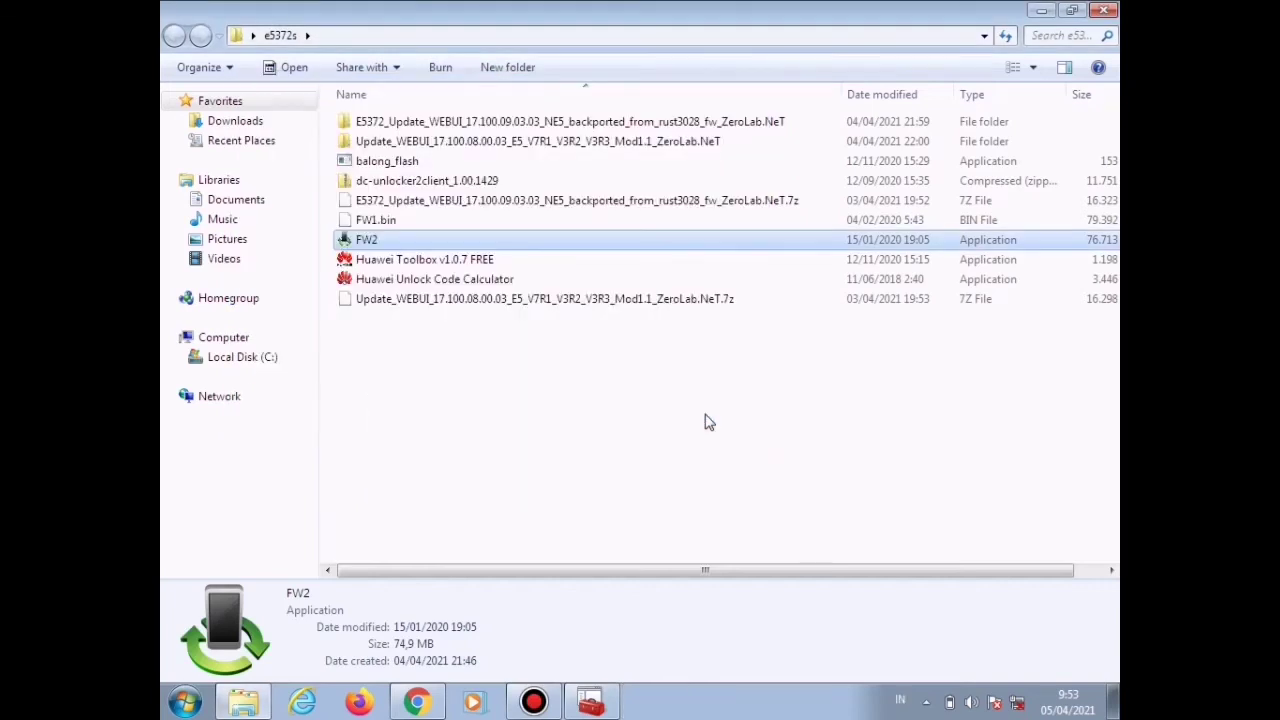
Step: Restore Device Manager and expand Ports (COM & LPT) to check the modem's interface after the update
left_click(927, 704)
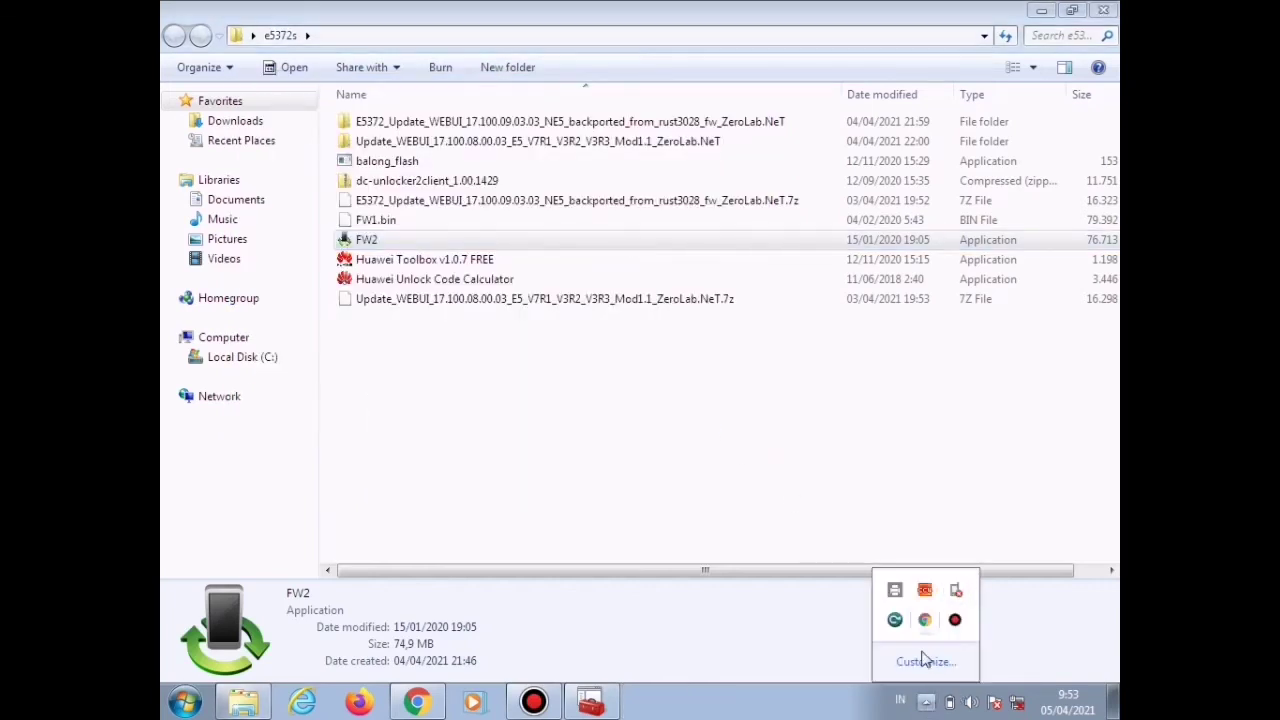
left_click(595, 703)
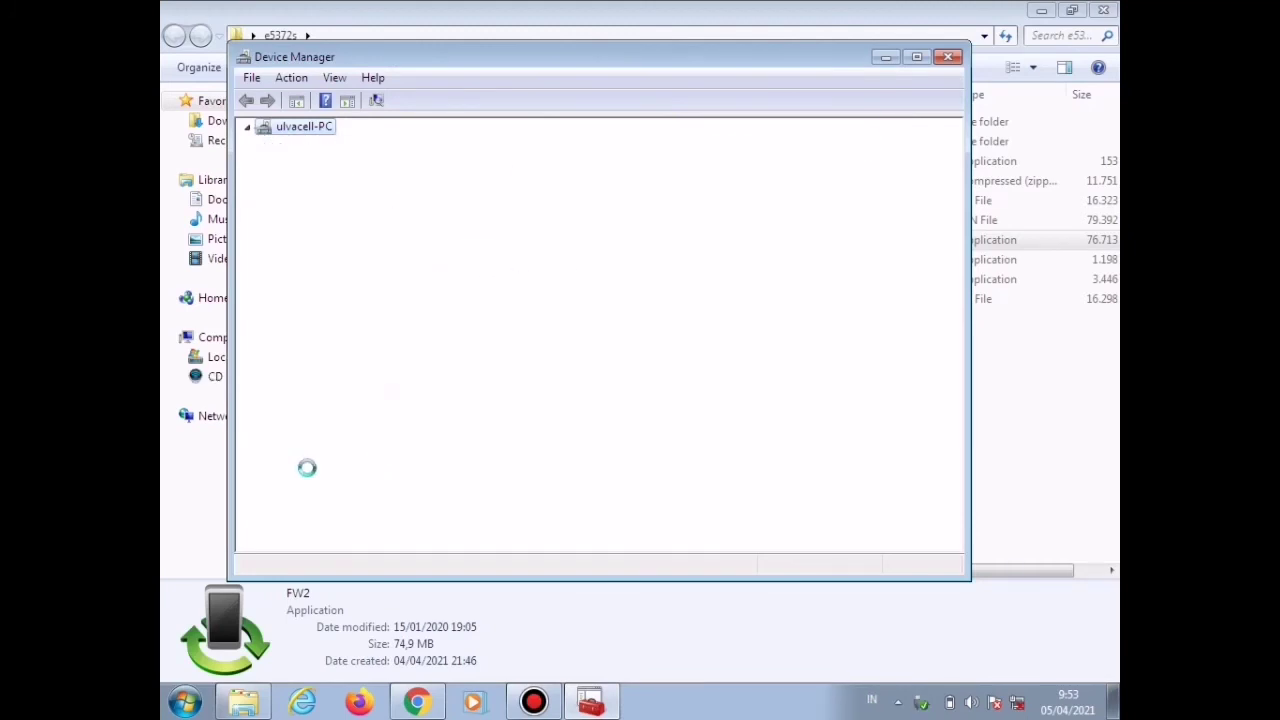
left_click(296, 482)
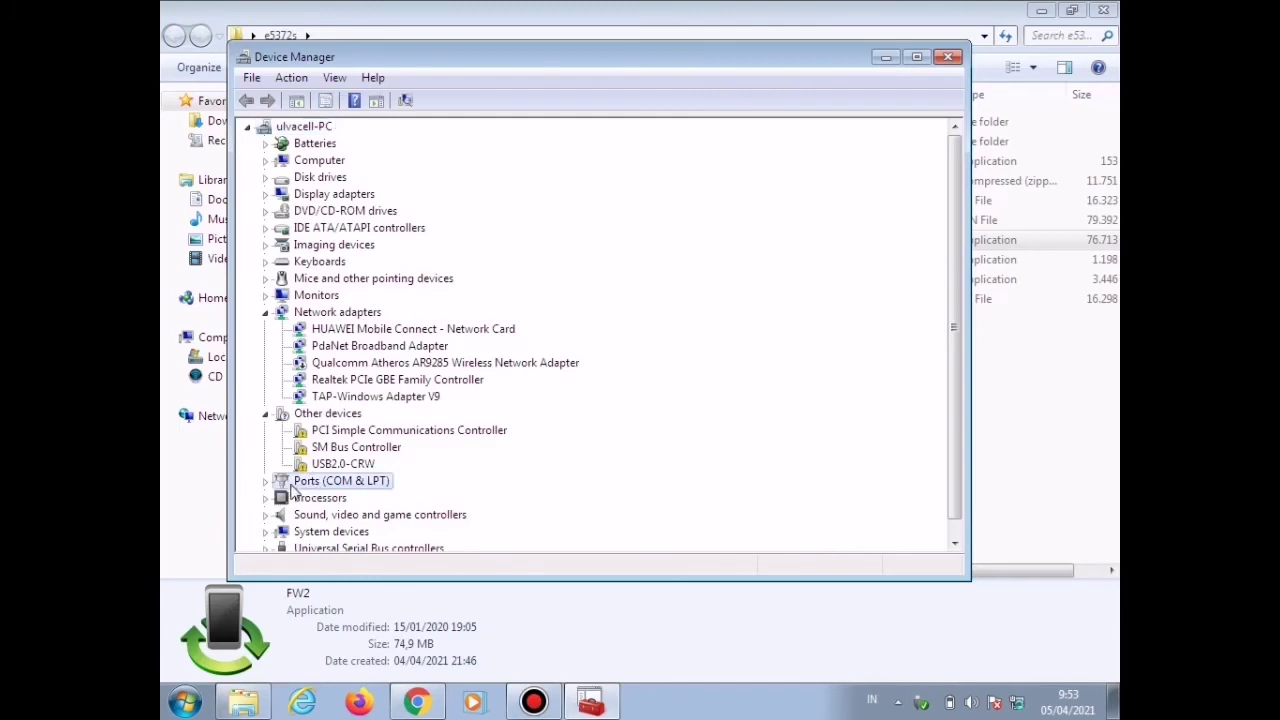
left_click(269, 484)
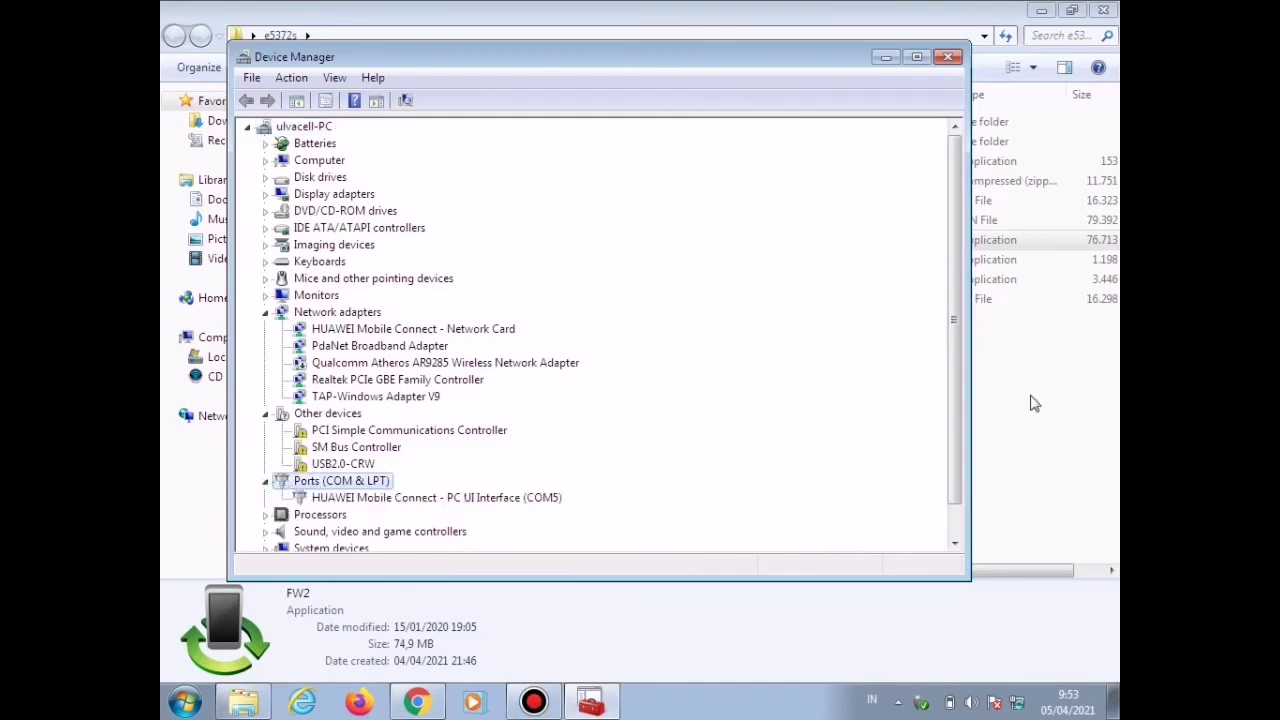
Step: Close Device Manager and check the Local Area Connection 4 status and details in Network and Sharing Center, closing its windows when finished
left_click(948, 58)
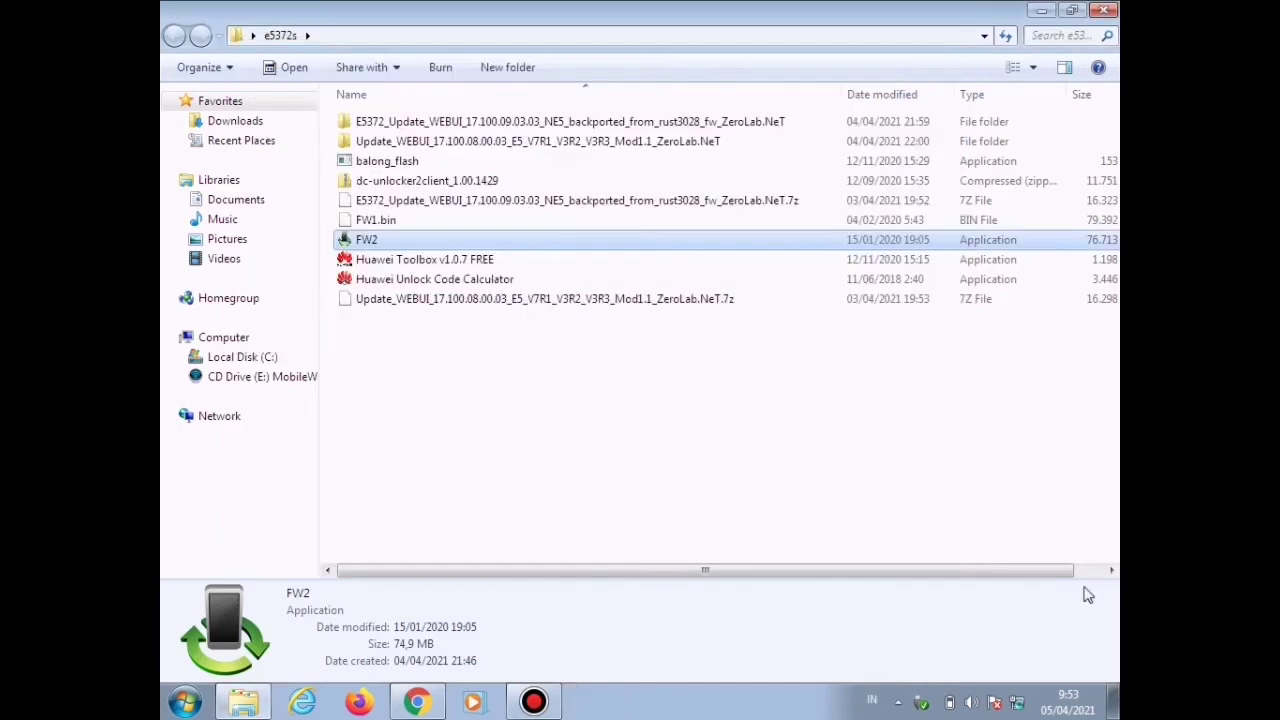
left_click(1017, 703)
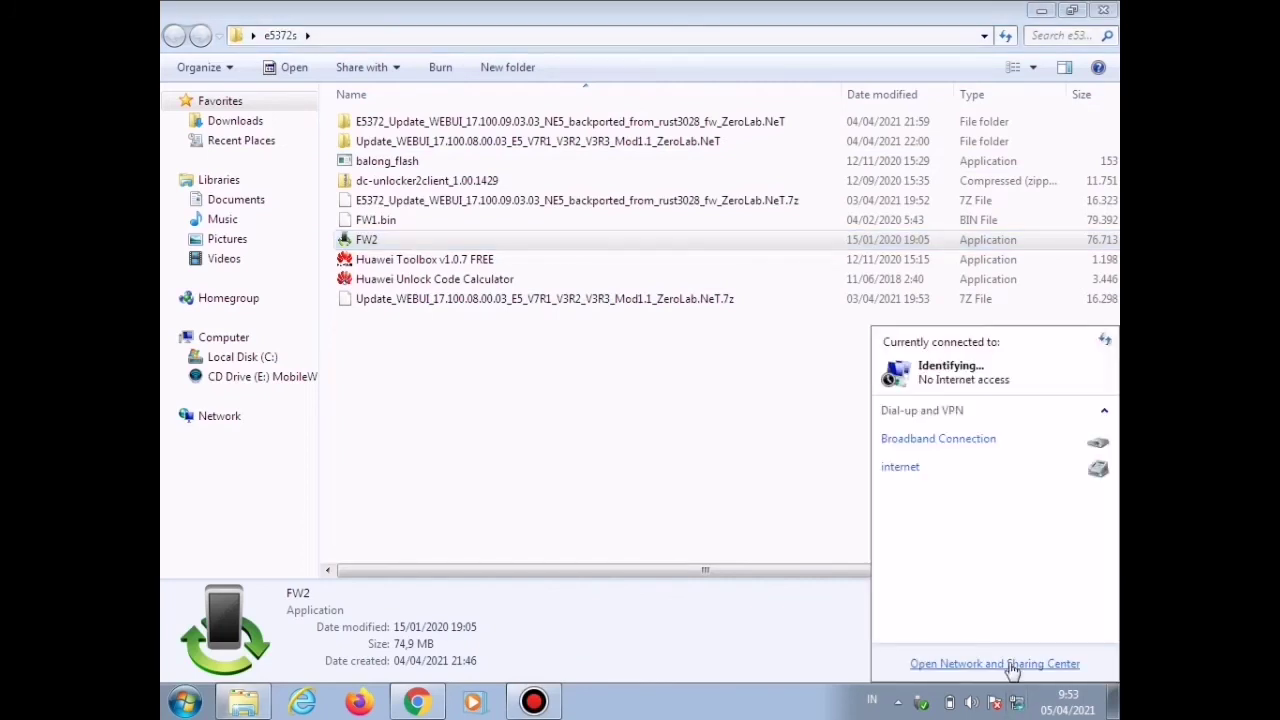
left_click(1010, 664)
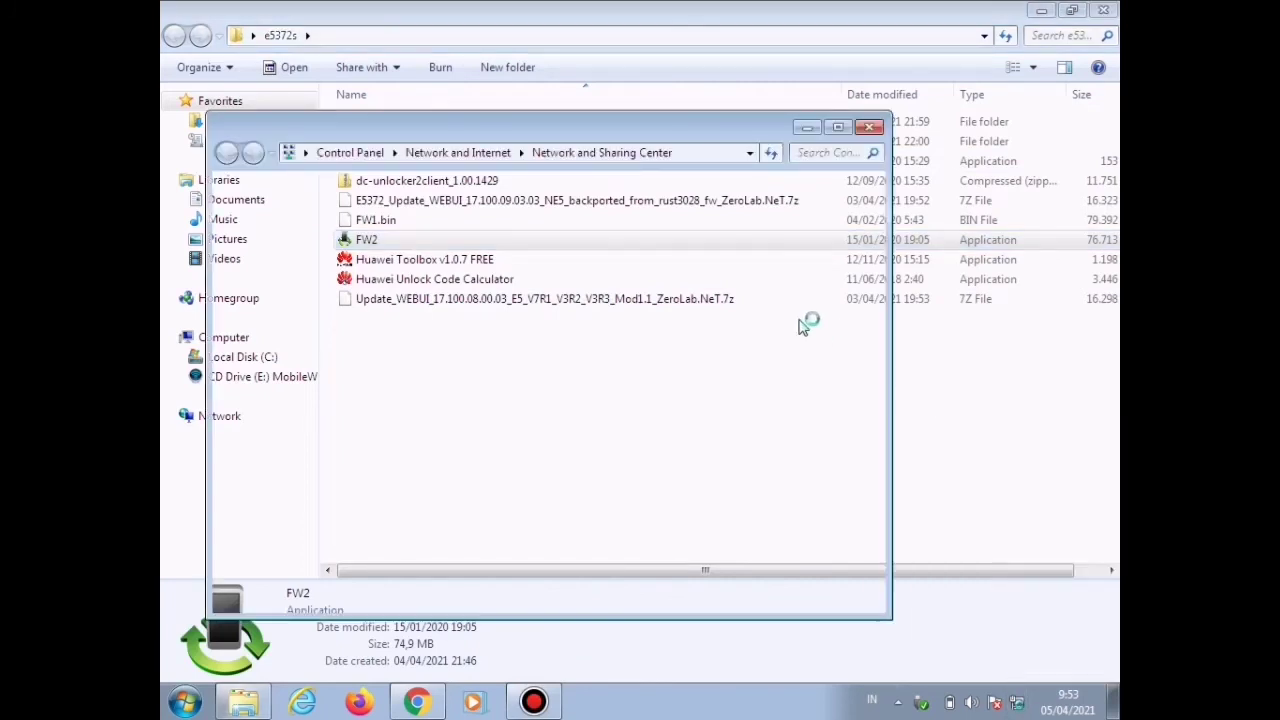
left_click(796, 340)
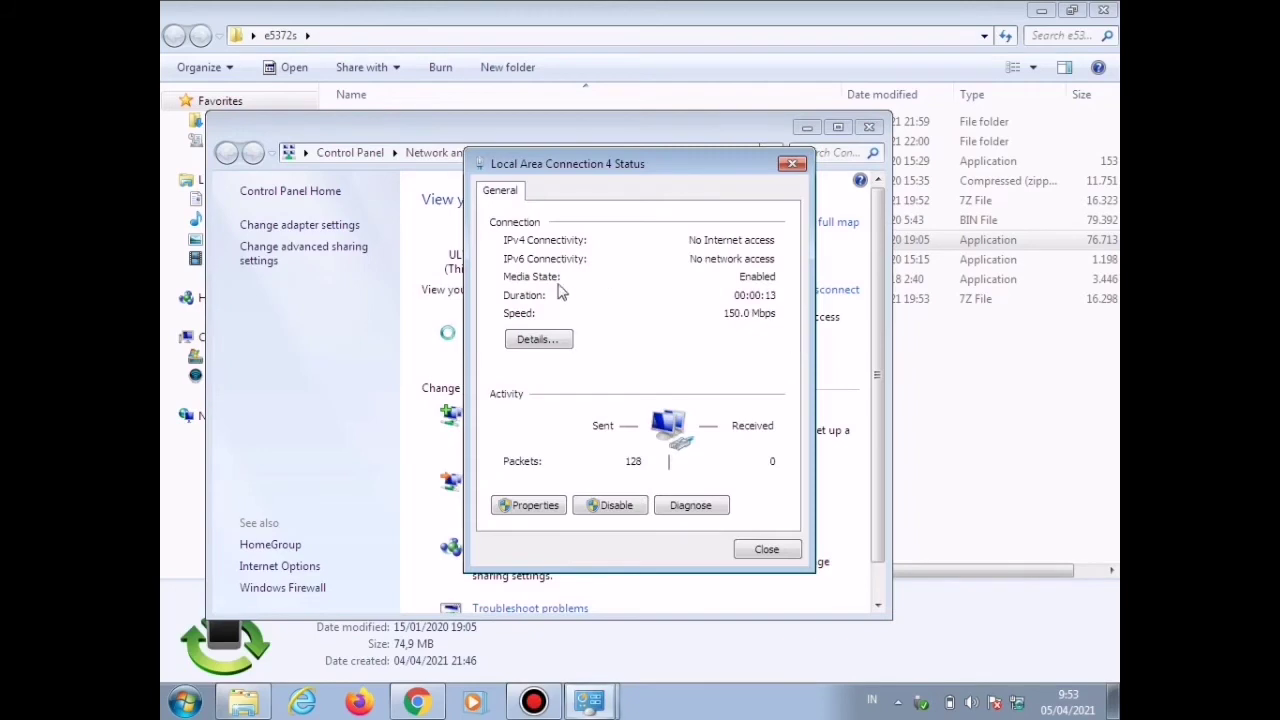
left_click(535, 341)
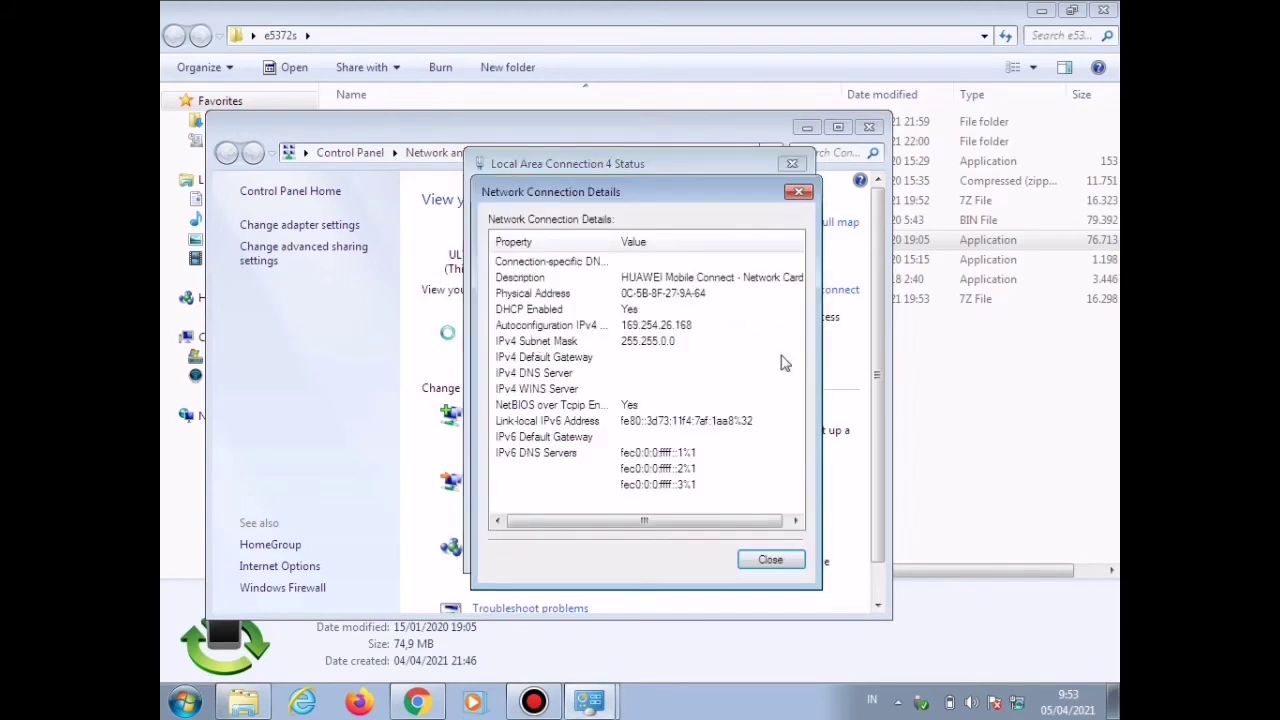
left_click(770, 560)
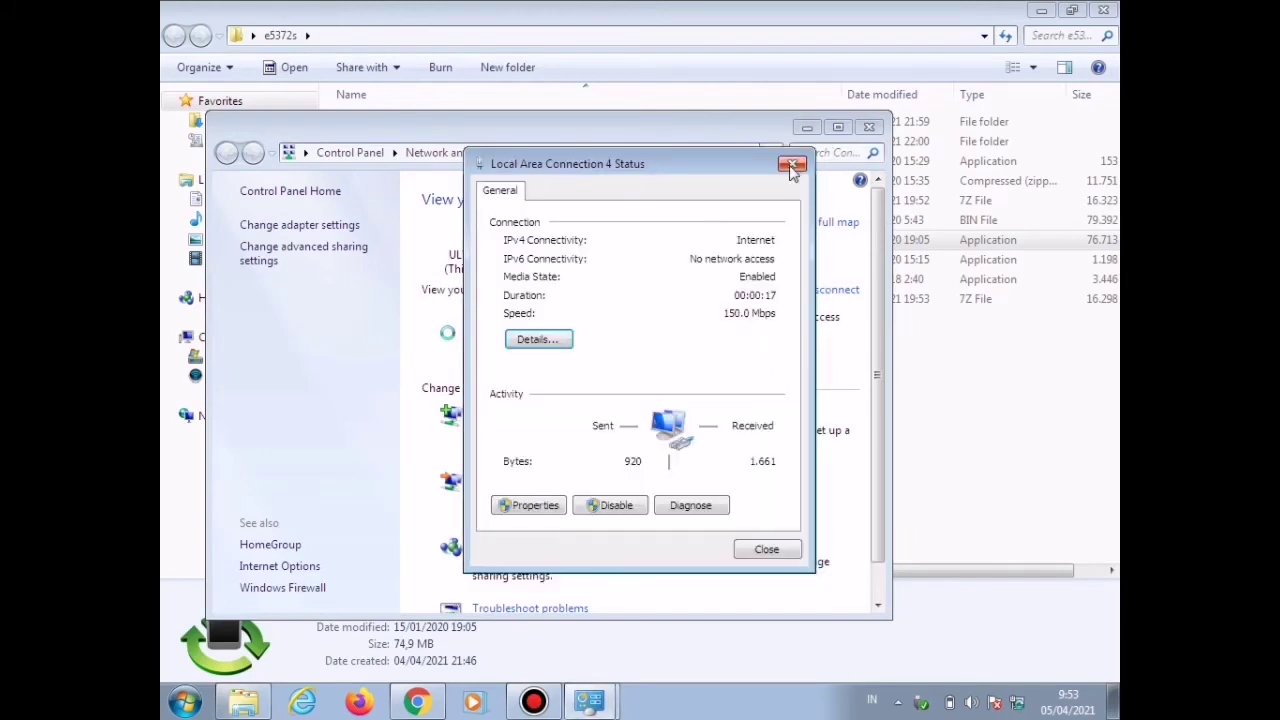
left_click(792, 163)
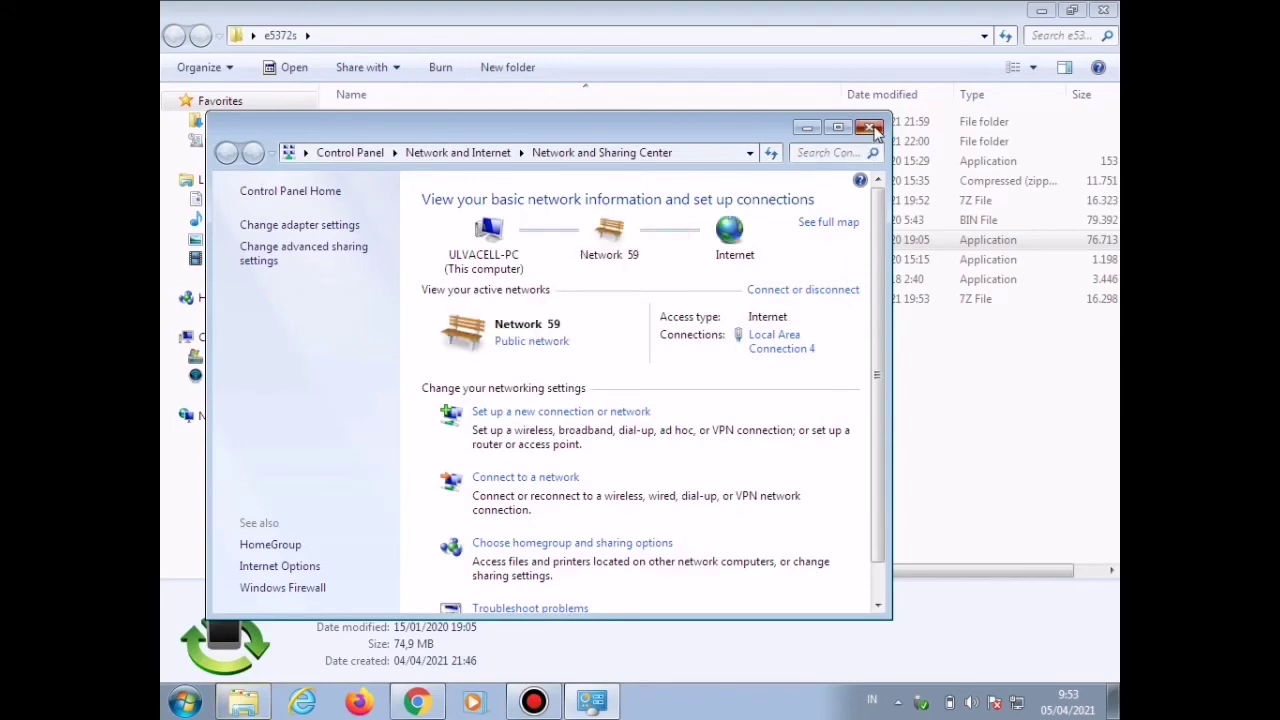
left_click(869, 127)
Step: Switch to Chrome and load the modem's web interface at 192.168.8.1
left_click(415, 703)
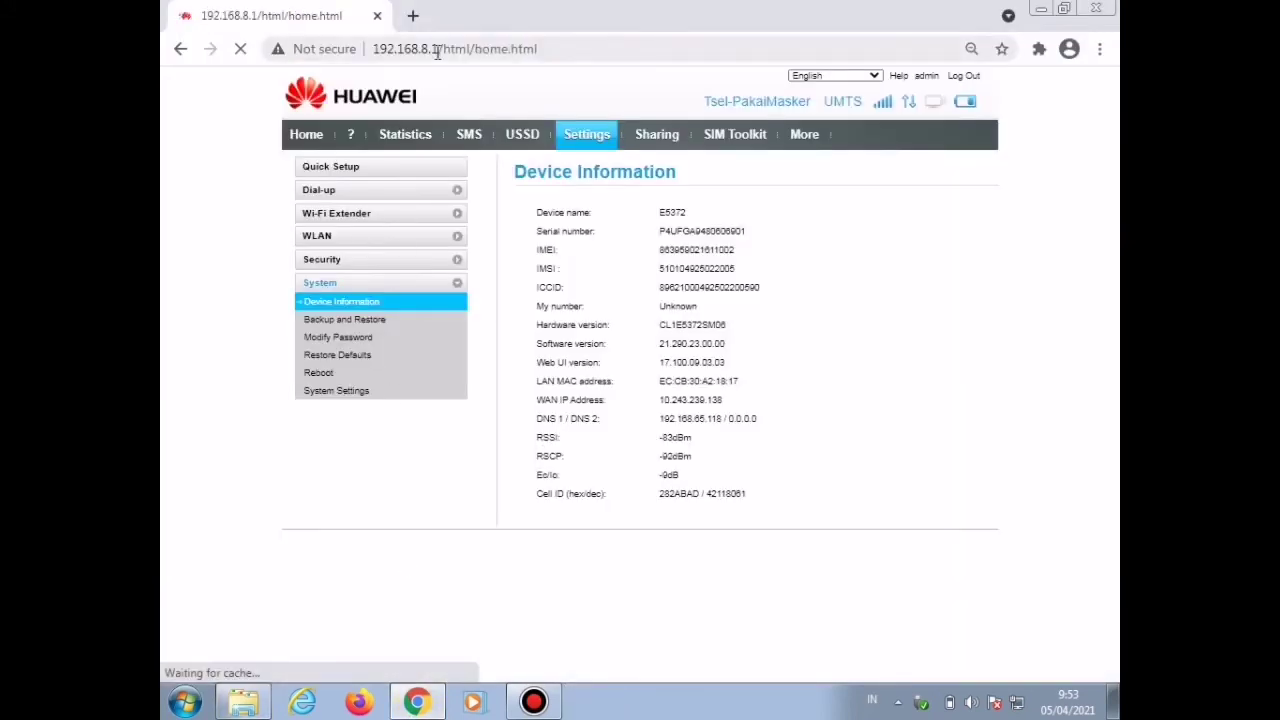
left_click_drag(437, 48, 809, 68)
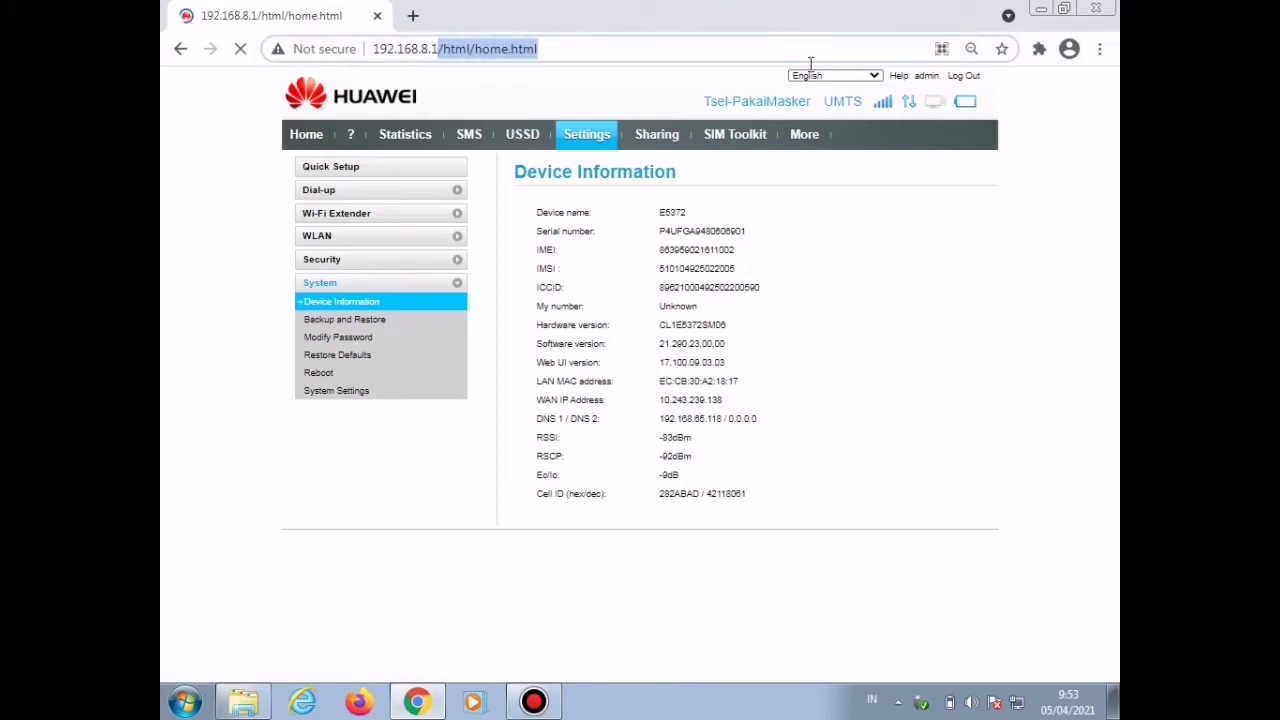
key("BackSpace")
key("Return")
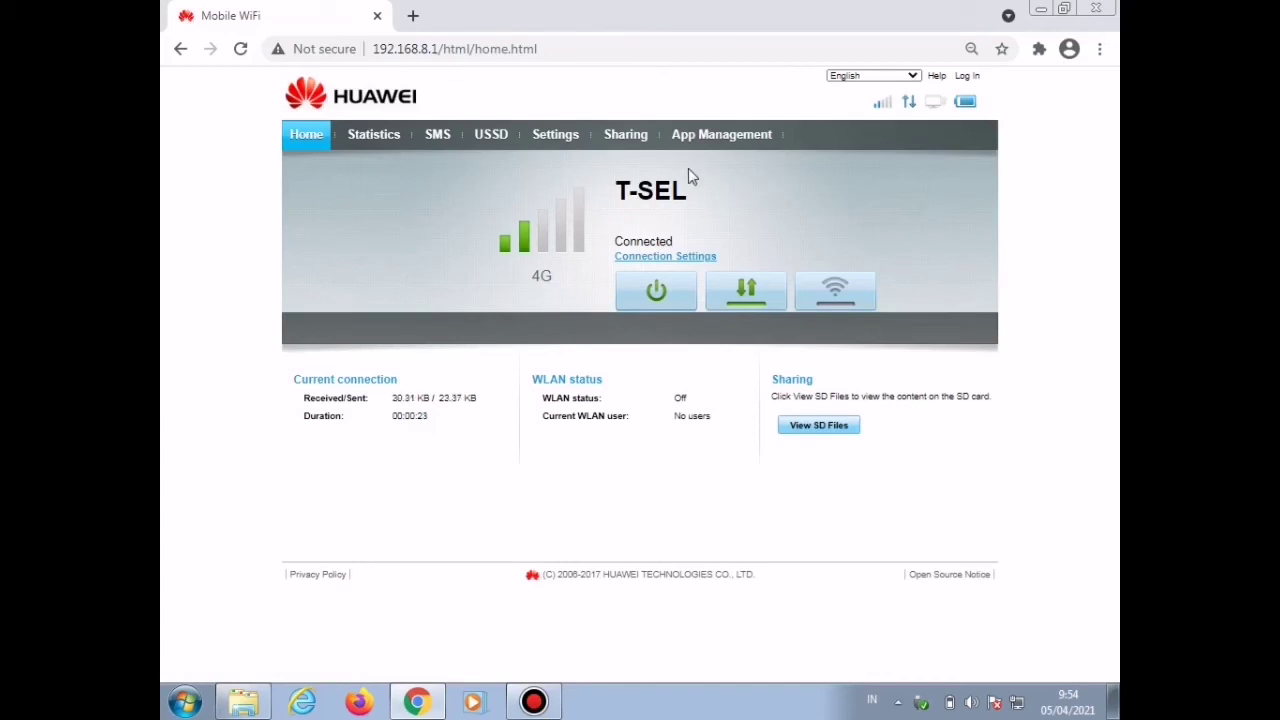
Step: Log in to the modem's Settings with the saved admin user name and its password
left_click(541, 142)
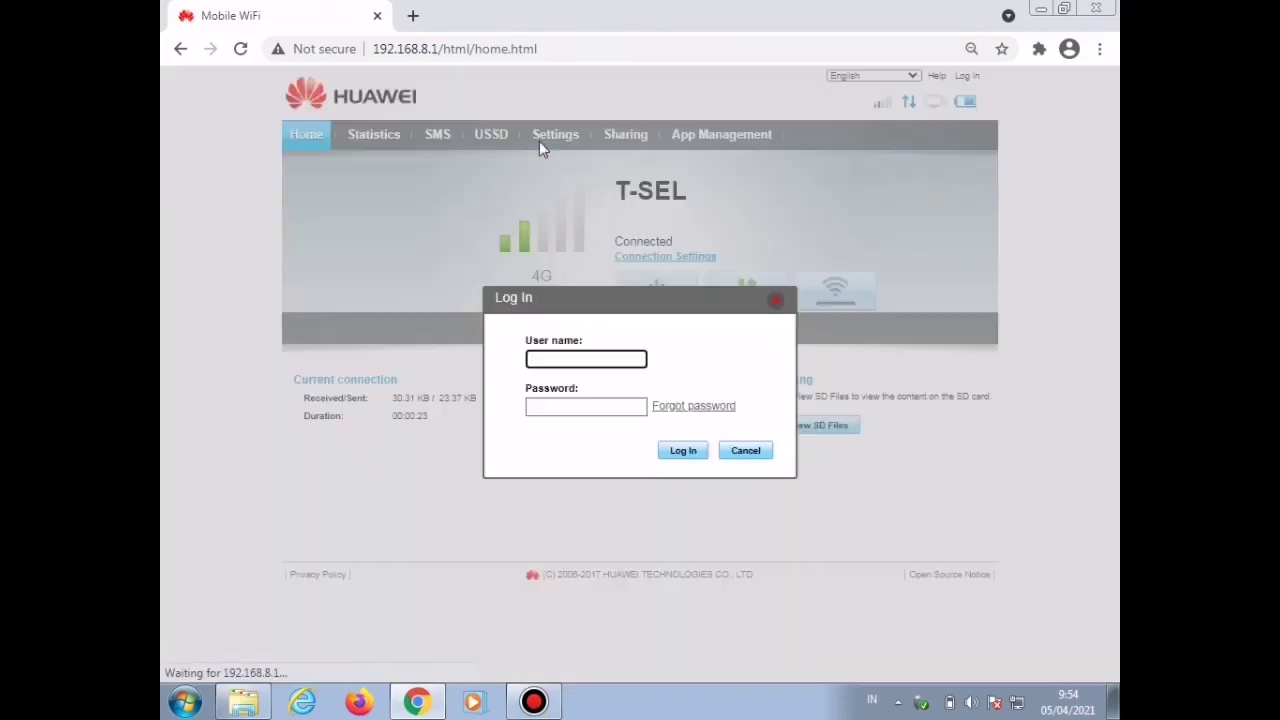
left_click(590, 357)
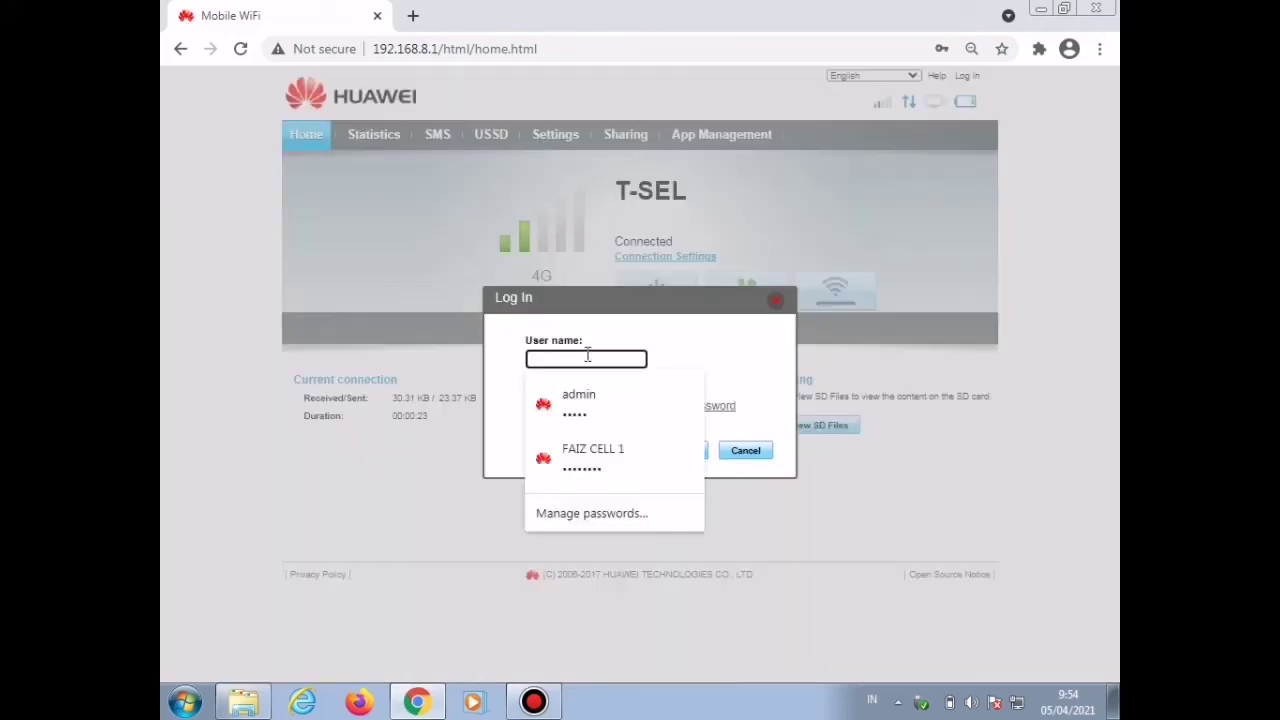
left_click(596, 410)
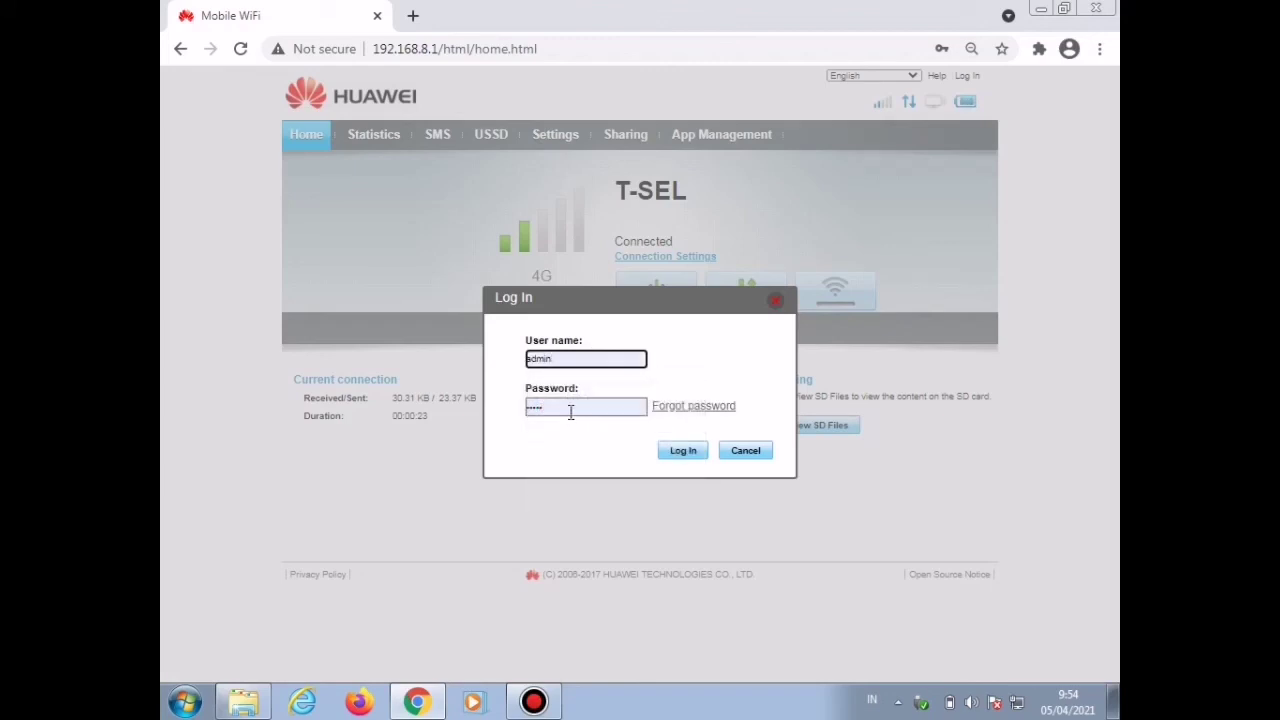
left_click(670, 453)
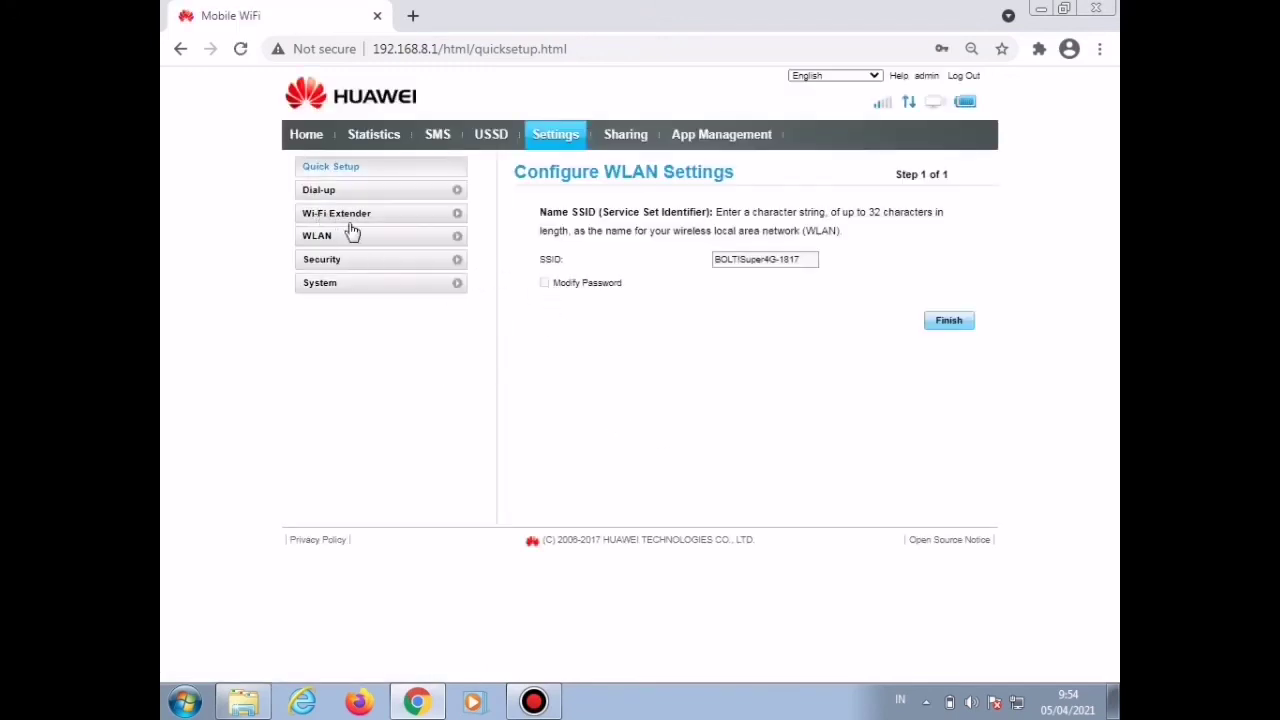
Step: Open the Dial-up Network Settings and examine the available LTE bands, including B3 (FDD 1800)
left_click(328, 190)
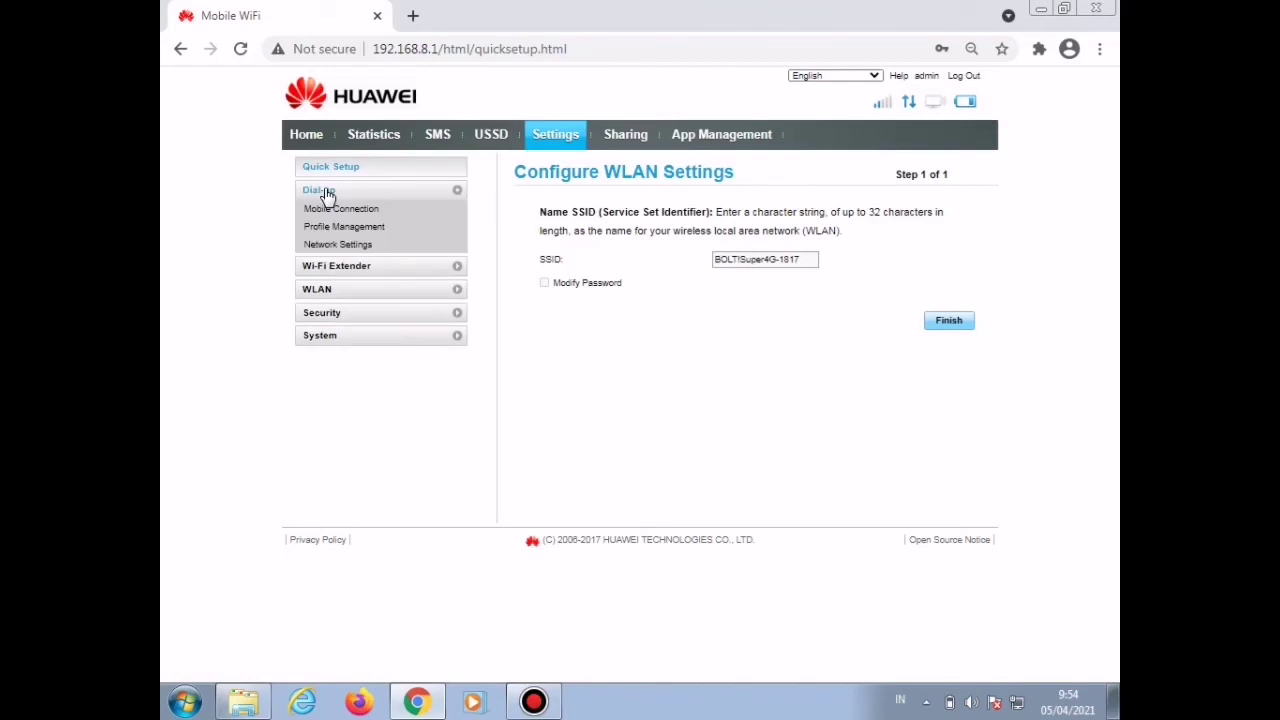
left_click(349, 247)
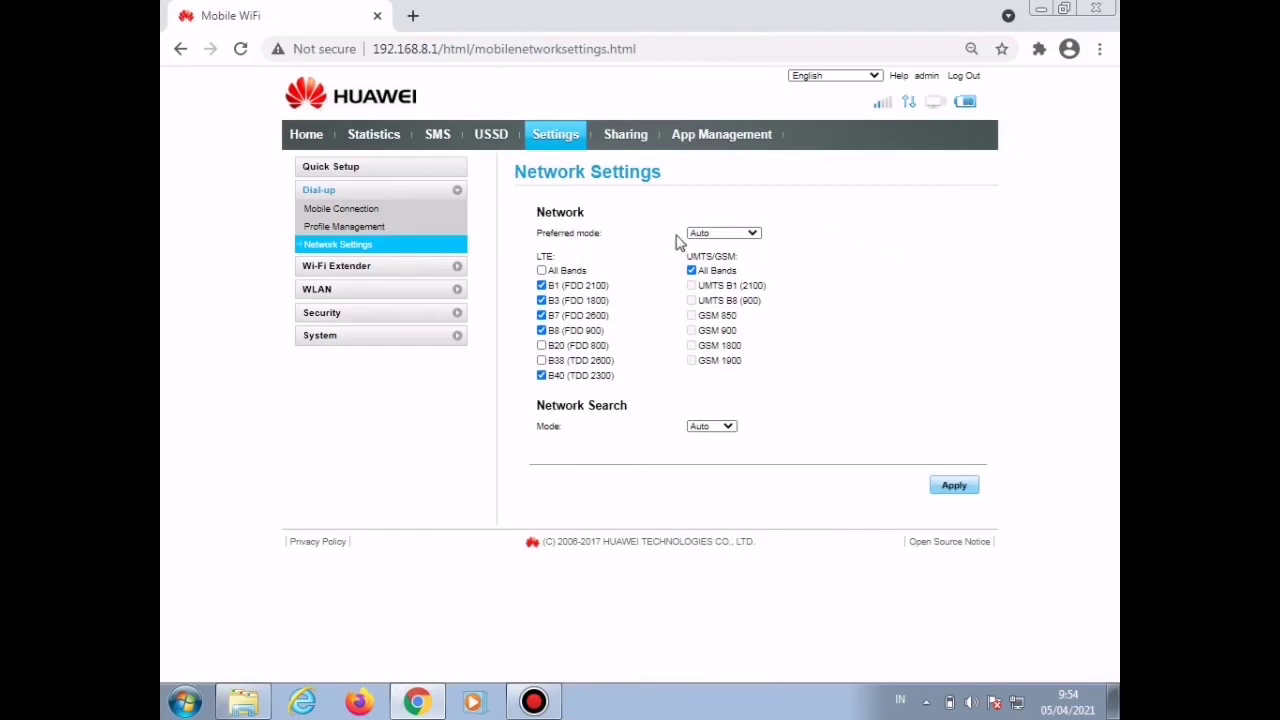
triple_click(588, 302)
left_click_drag(563, 303, 605, 299)
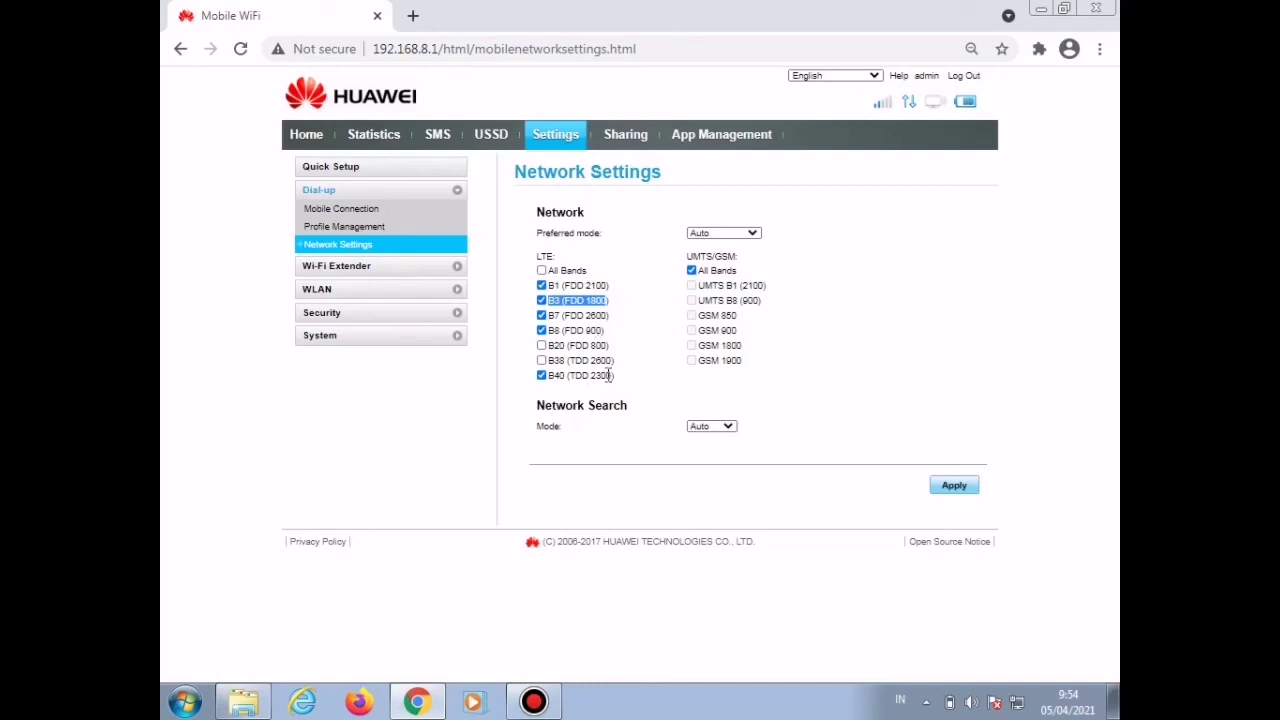
left_click(585, 318)
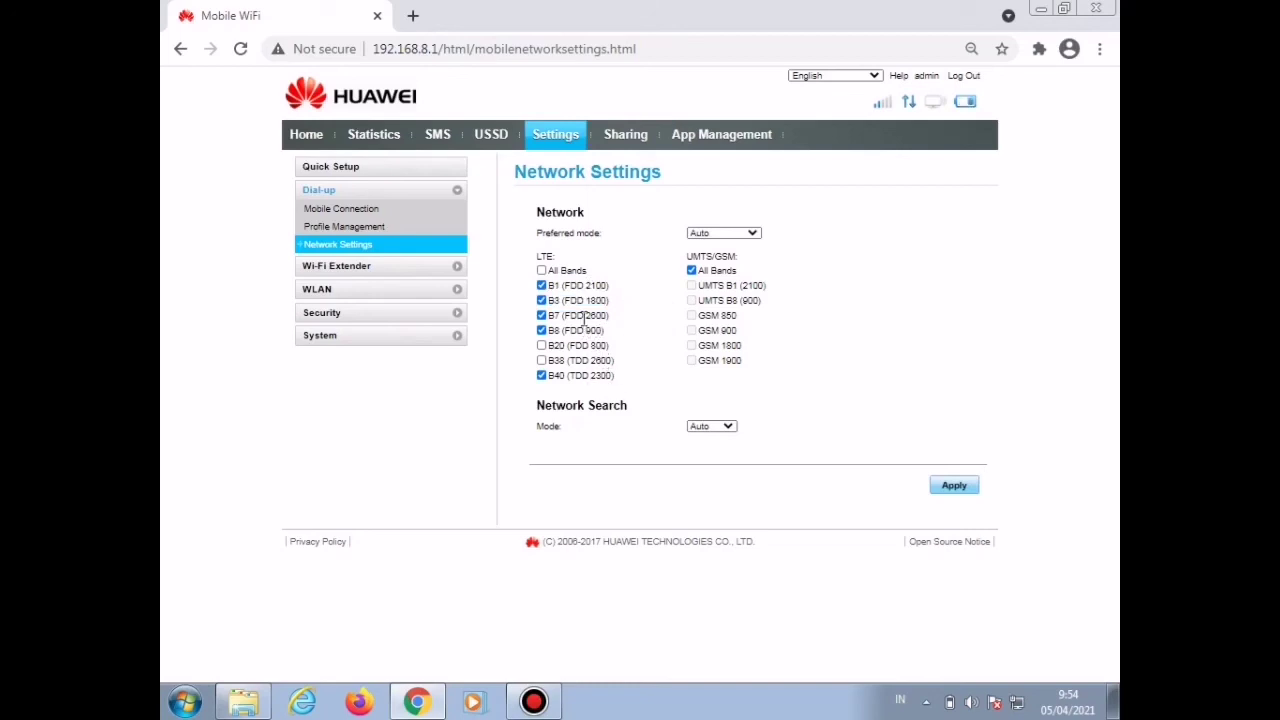
Step: Review the modem's Home and Statistics pages and open Device Information under the System settings
left_click(307, 136)
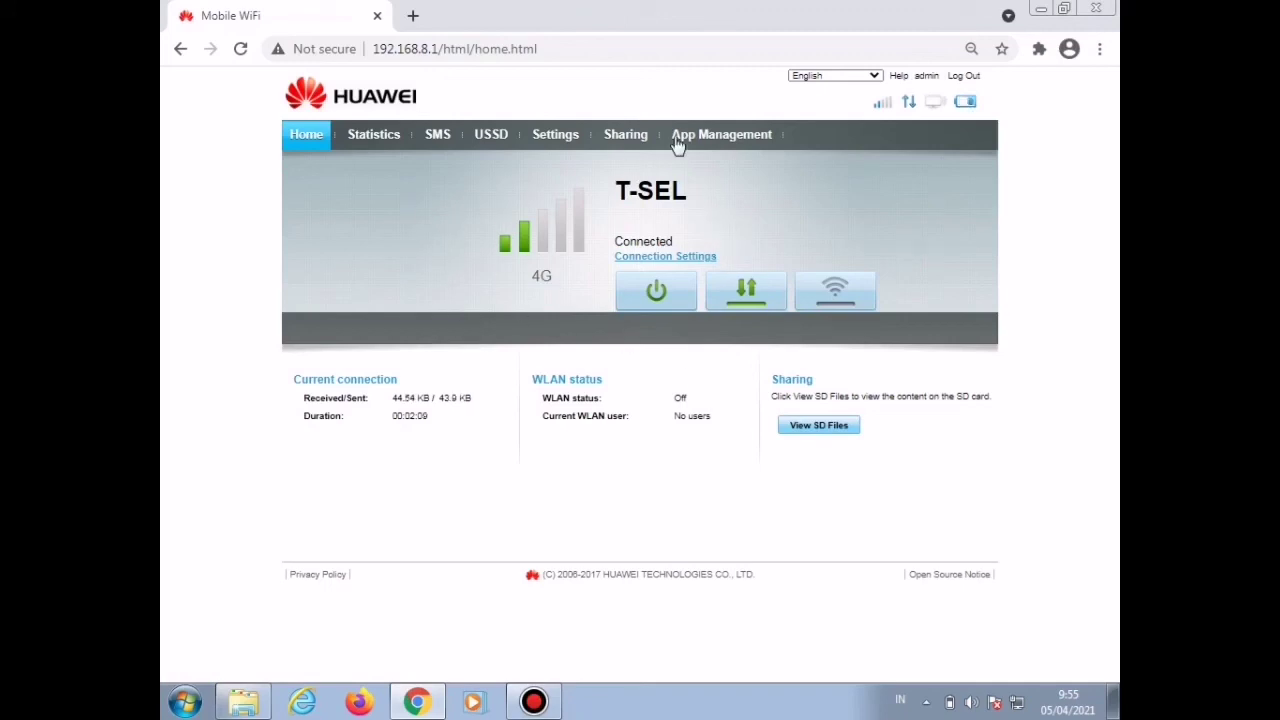
left_click(374, 150)
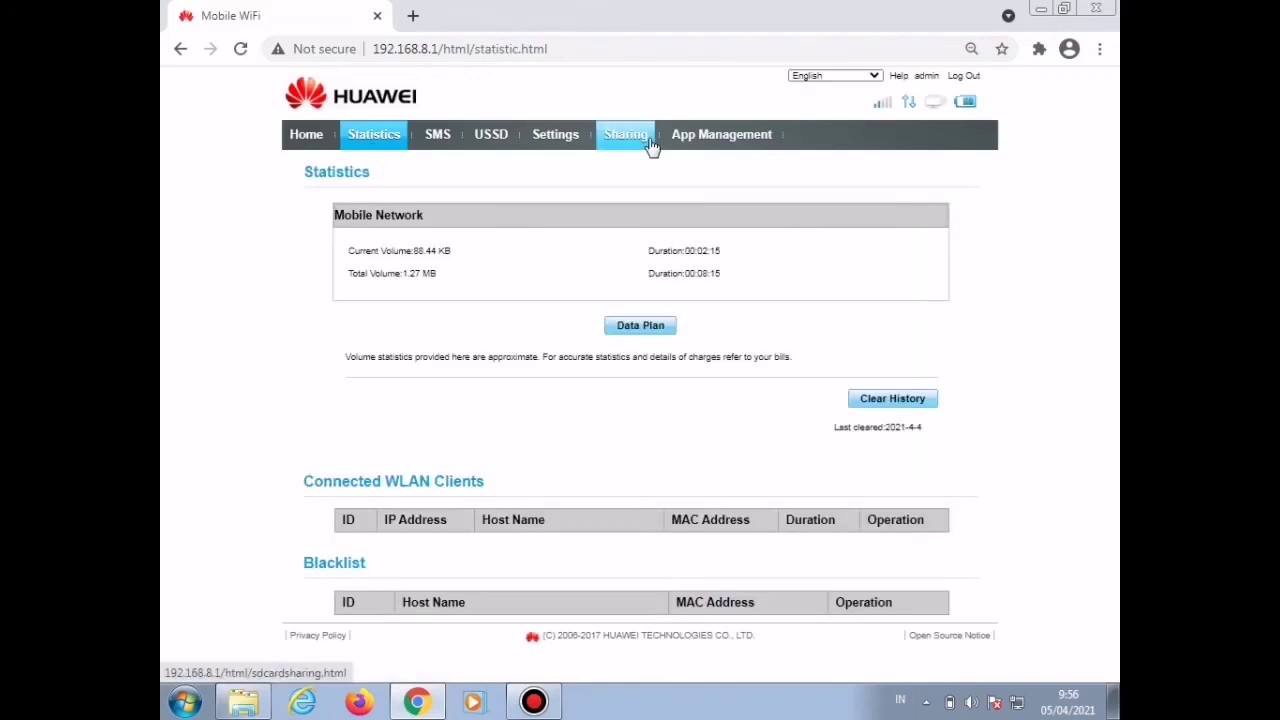
left_click(560, 148)
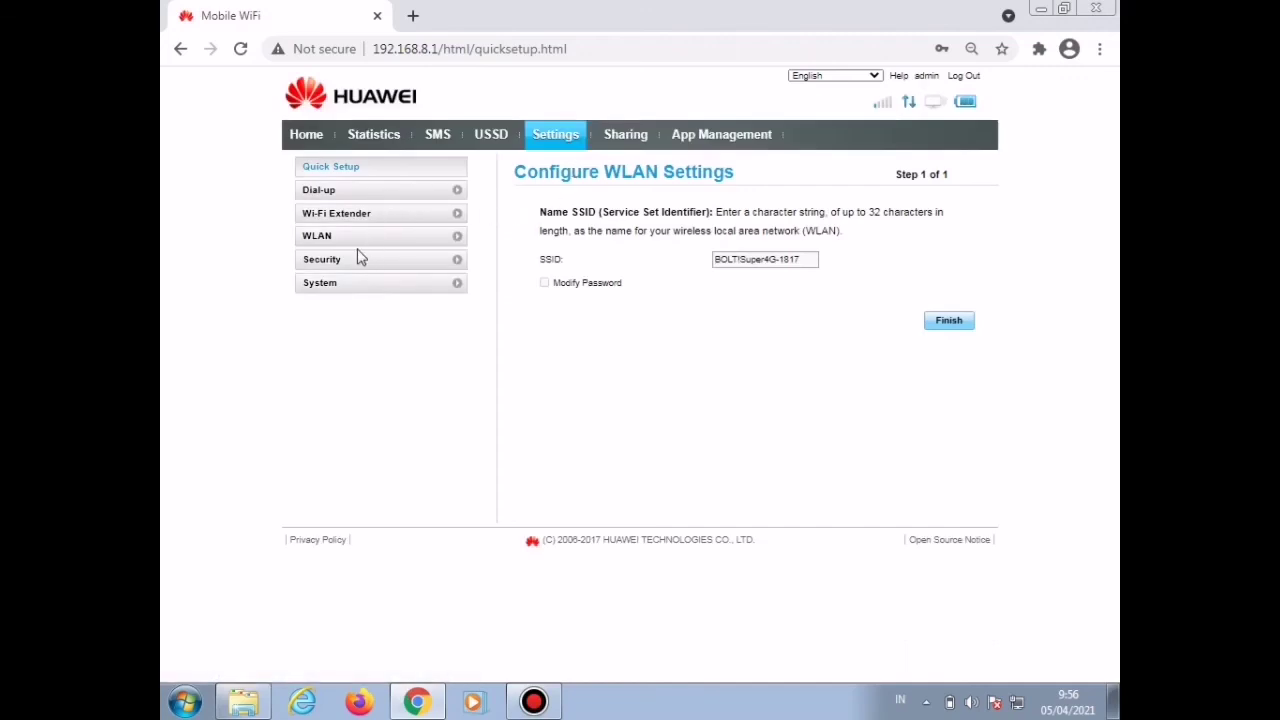
left_click(326, 288)
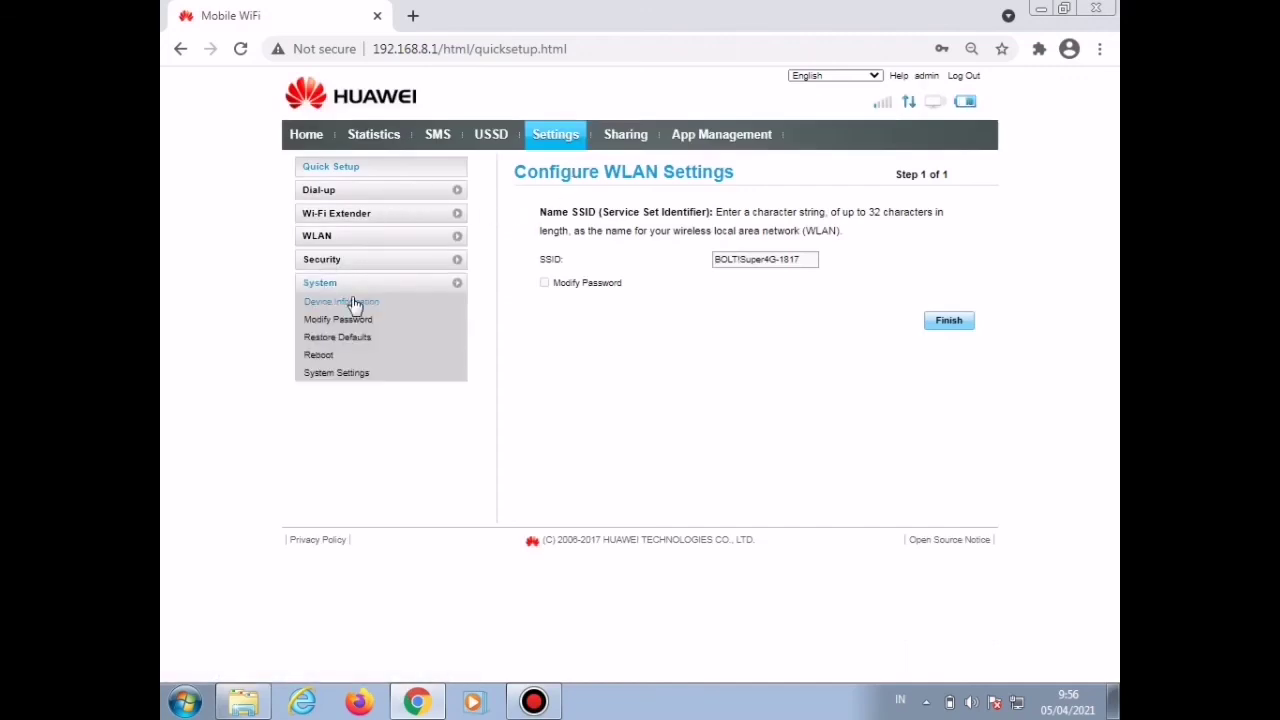
left_click(346, 304)
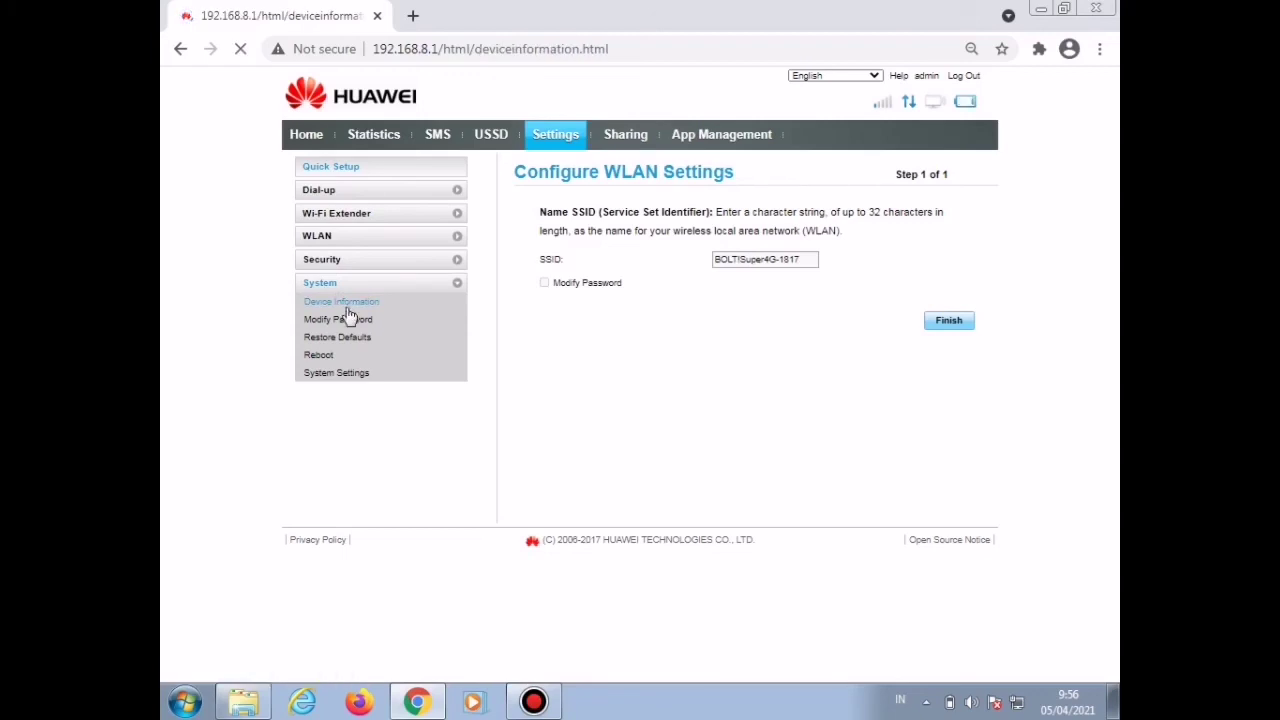